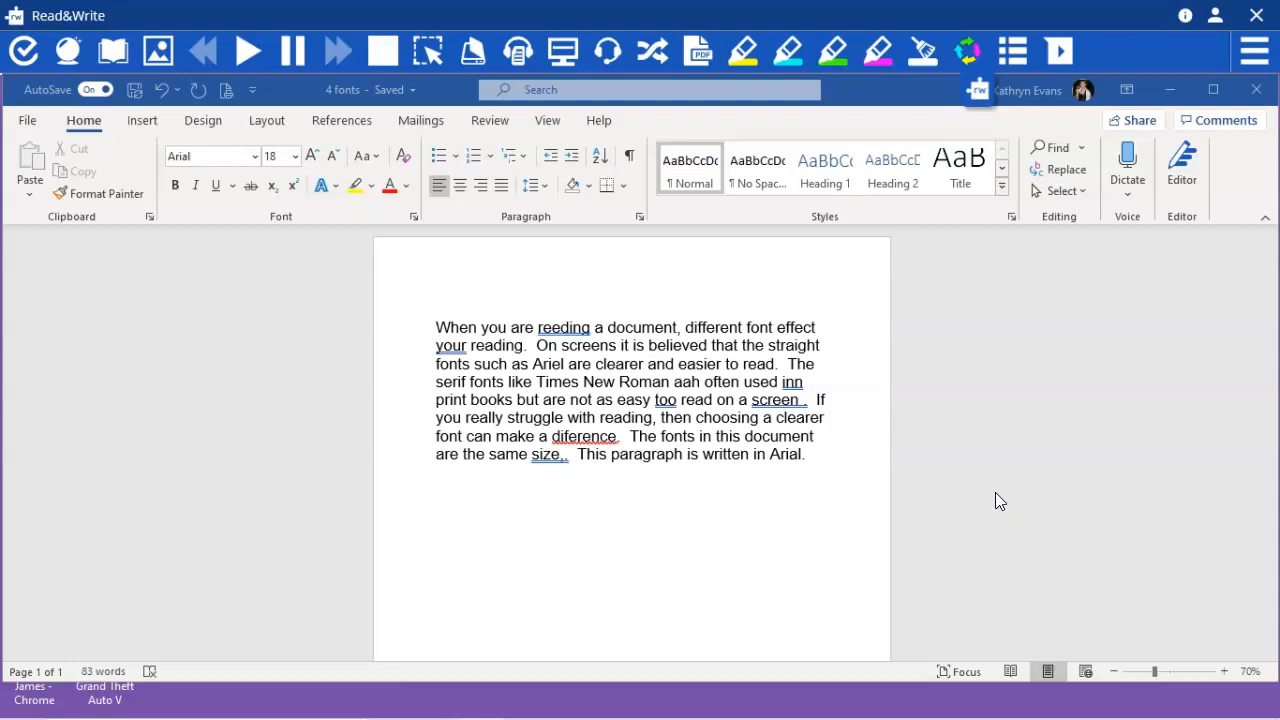
- Open the full Read&Write settings window
click(1257, 60)
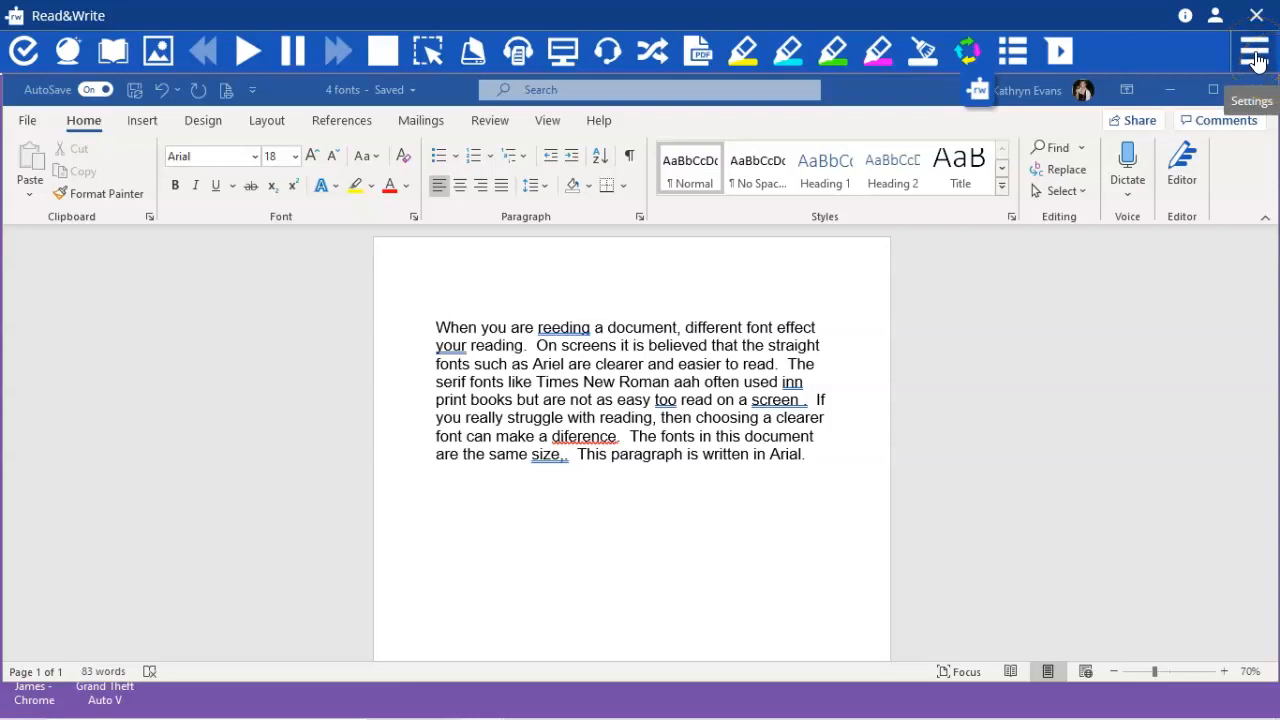
click(1257, 60)
click(1201, 98)
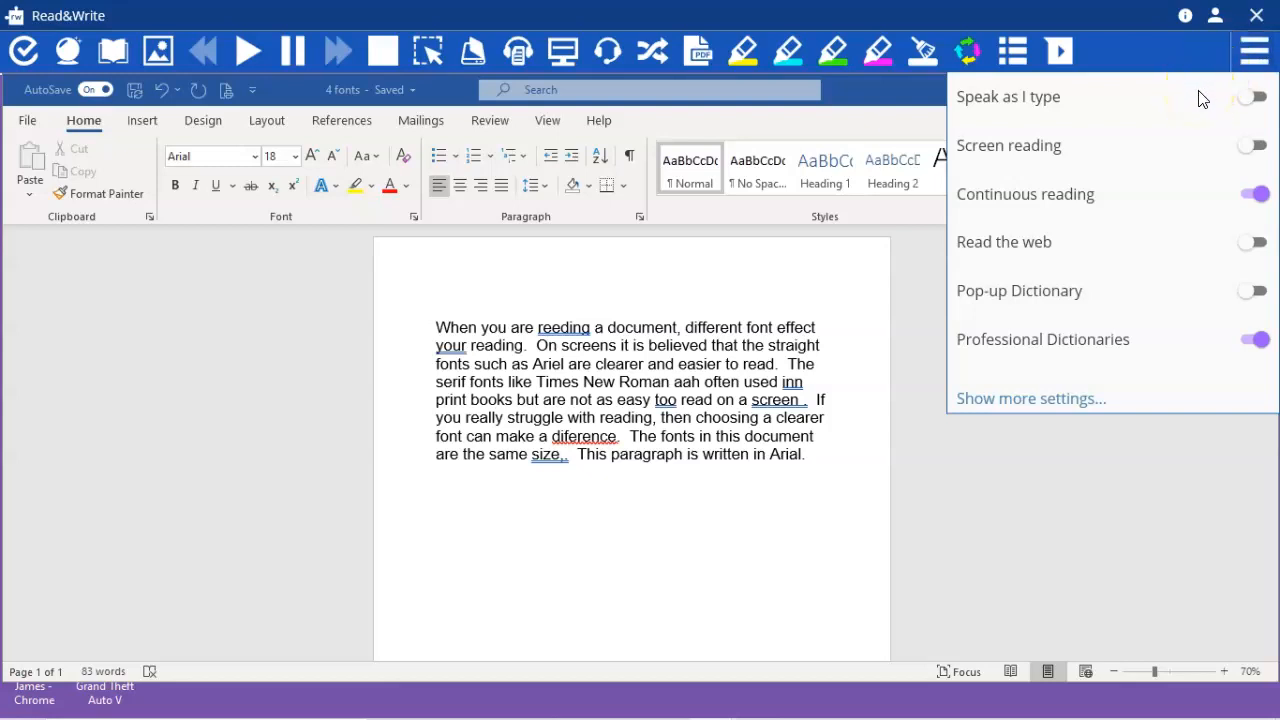
click(1195, 108)
click(1066, 402)
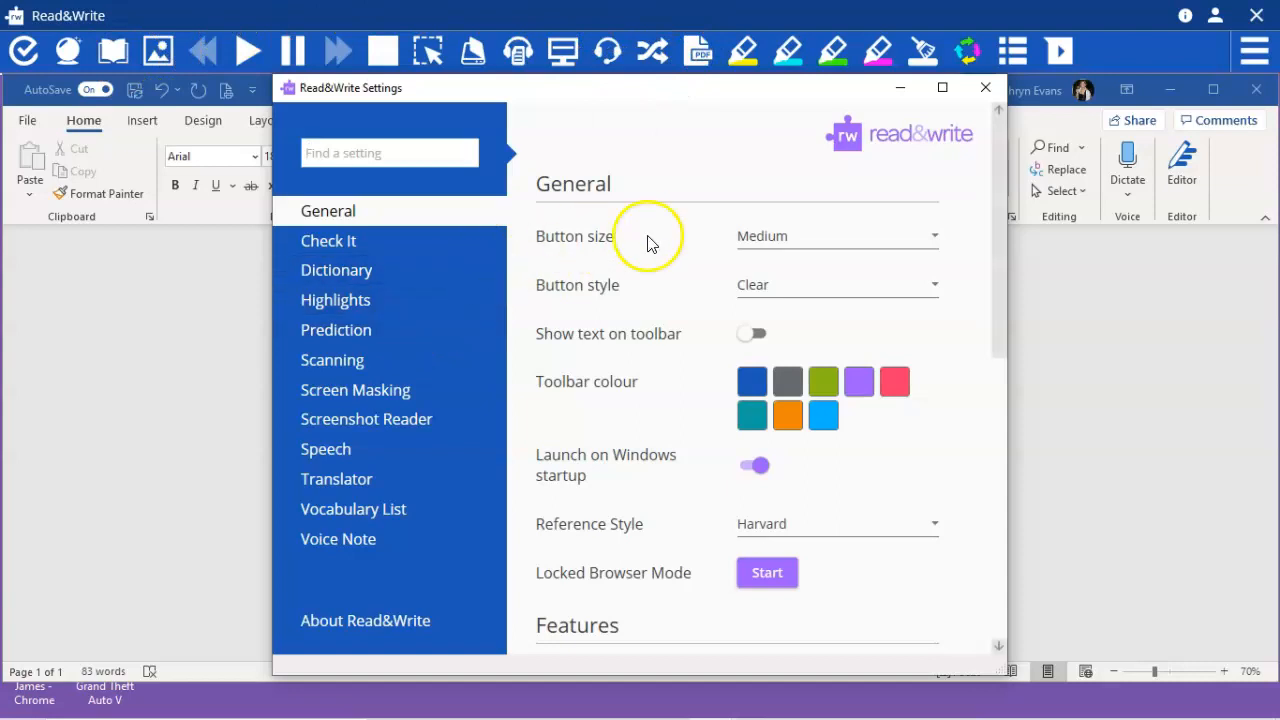
- Try the Large button size for the toolbar, and switch it back to Medium
click(806, 244)
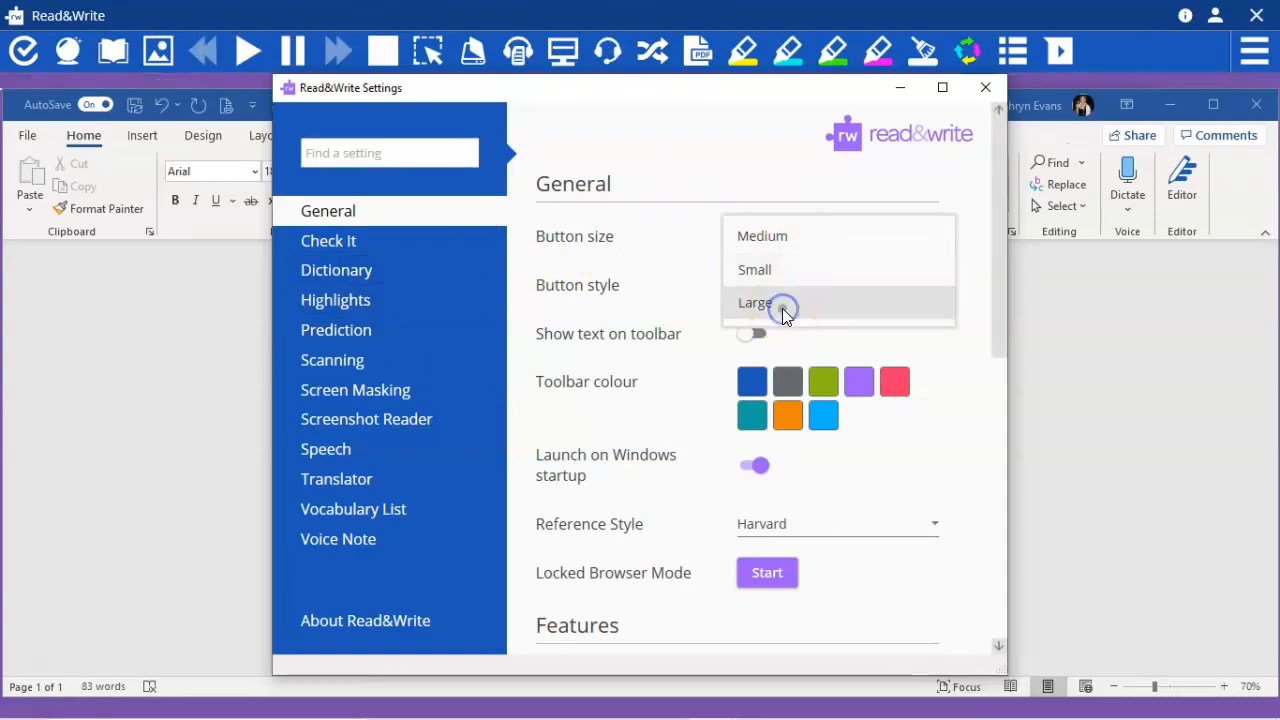
click(783, 304)
click(826, 254)
click(806, 318)
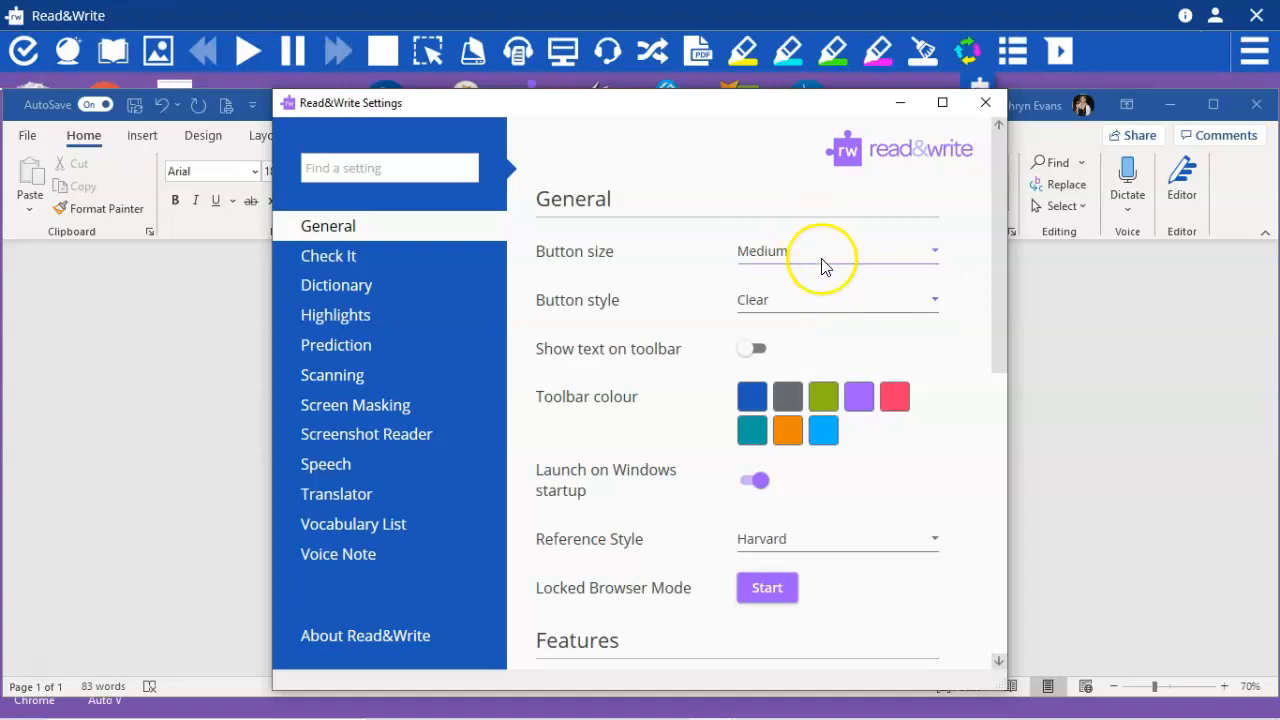
- Try the Colour button style for the toolbar, and return it to Clear
click(788, 311)
click(774, 333)
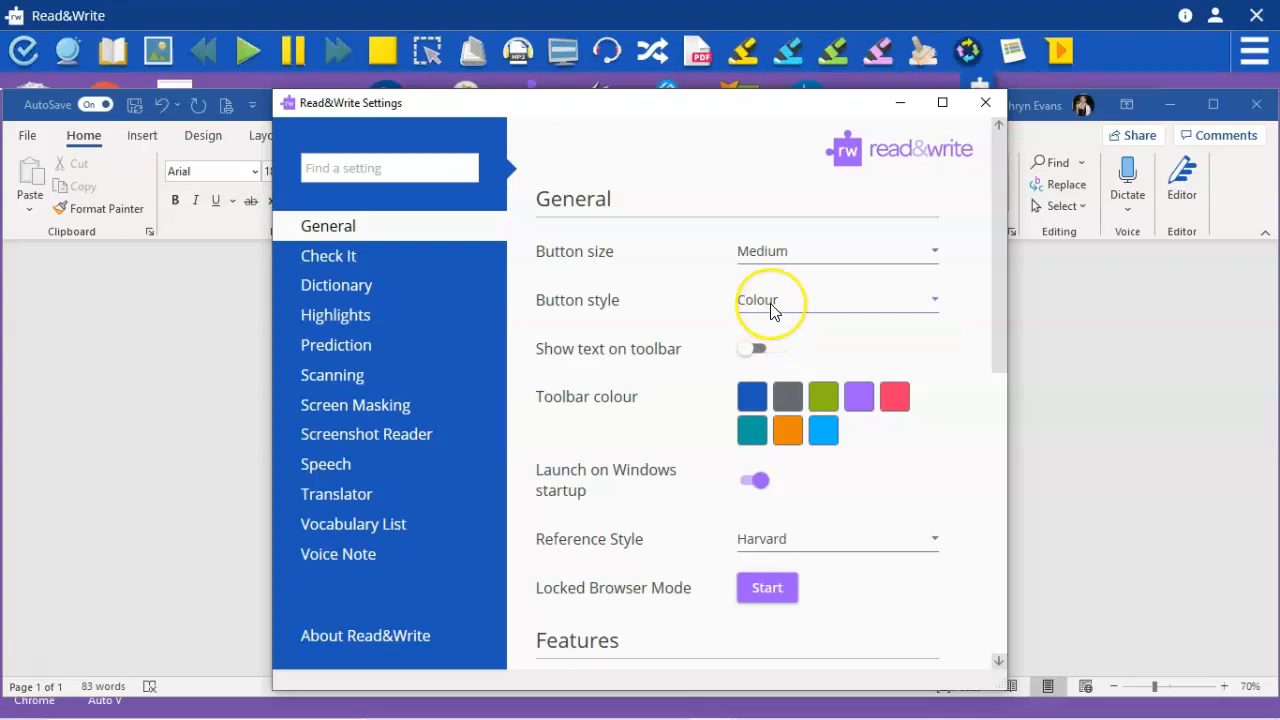
click(771, 311)
click(764, 333)
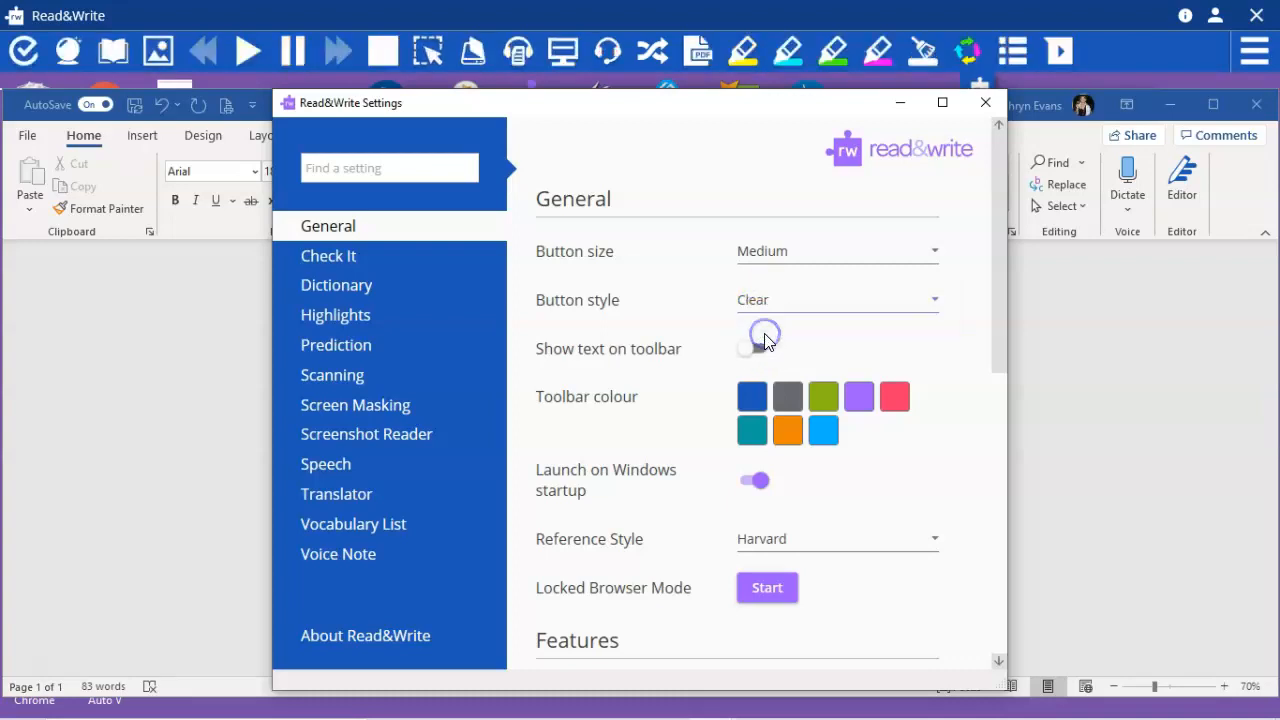
- Try showing text labels on the toolbar, and turn them off again
click(760, 352)
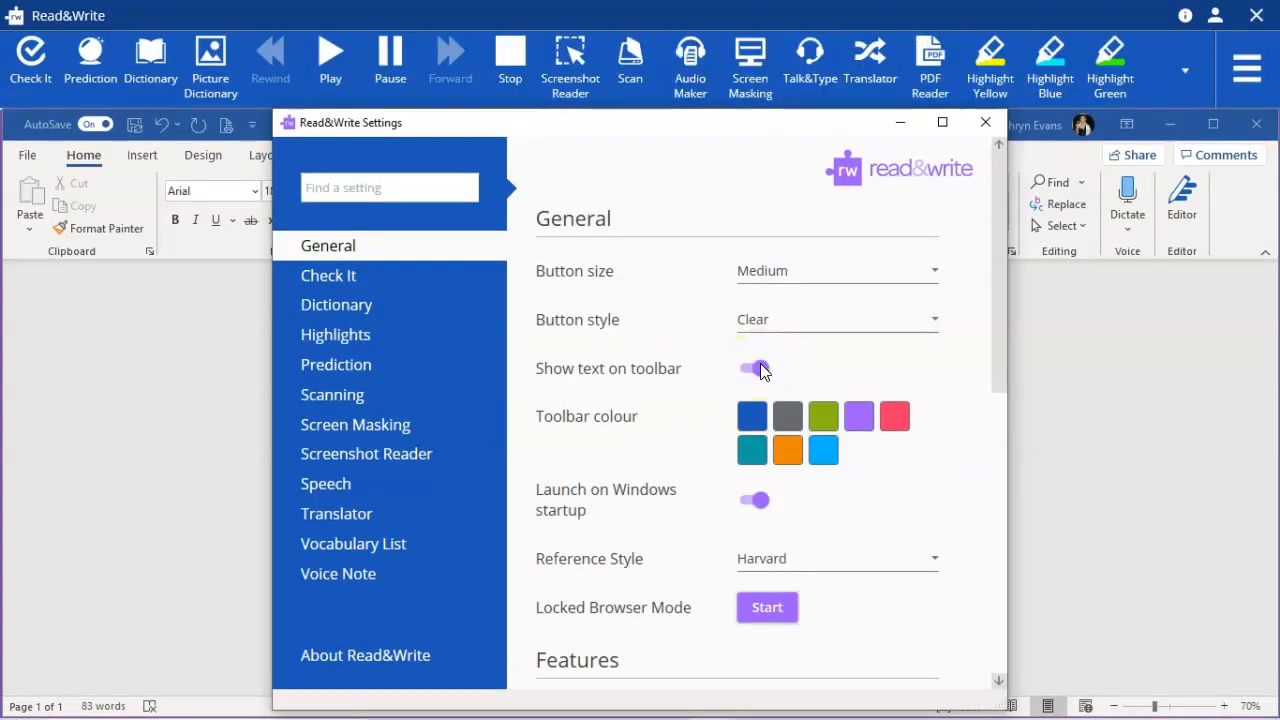
click(752, 370)
click(326, 127)
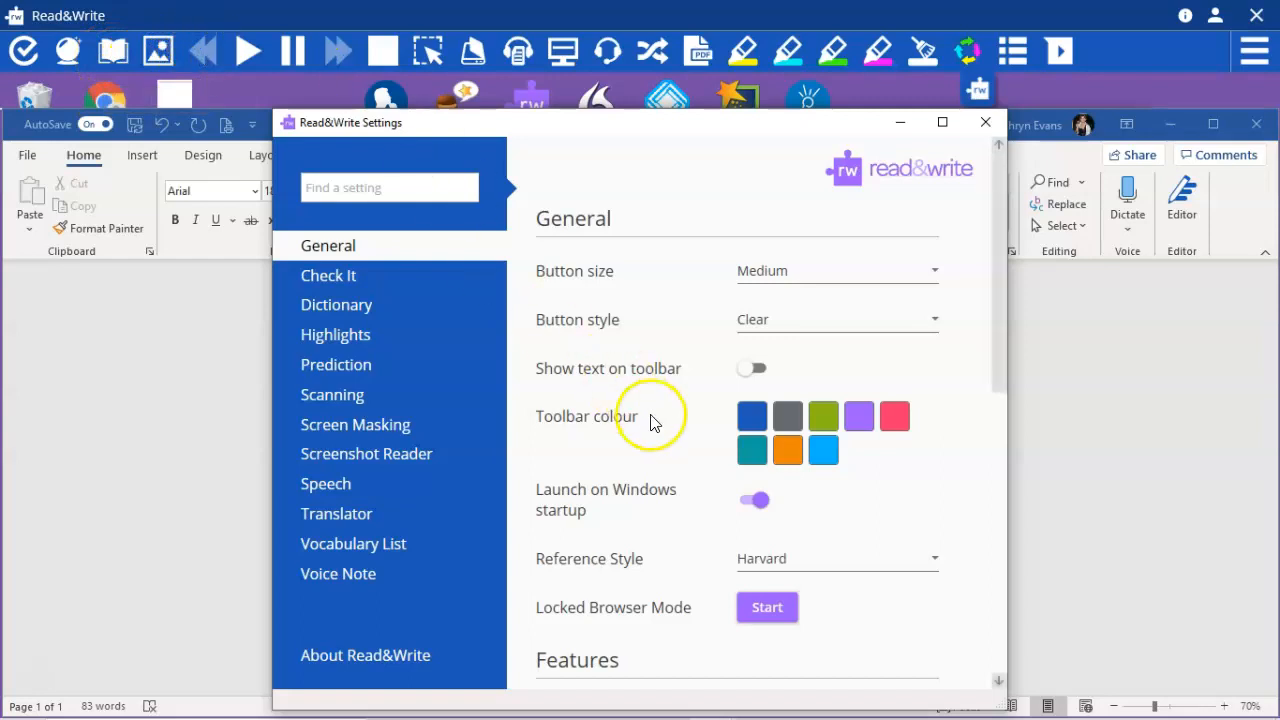
- Try the grey, green, purple and red toolbar colours, and restore dark blue
click(787, 415)
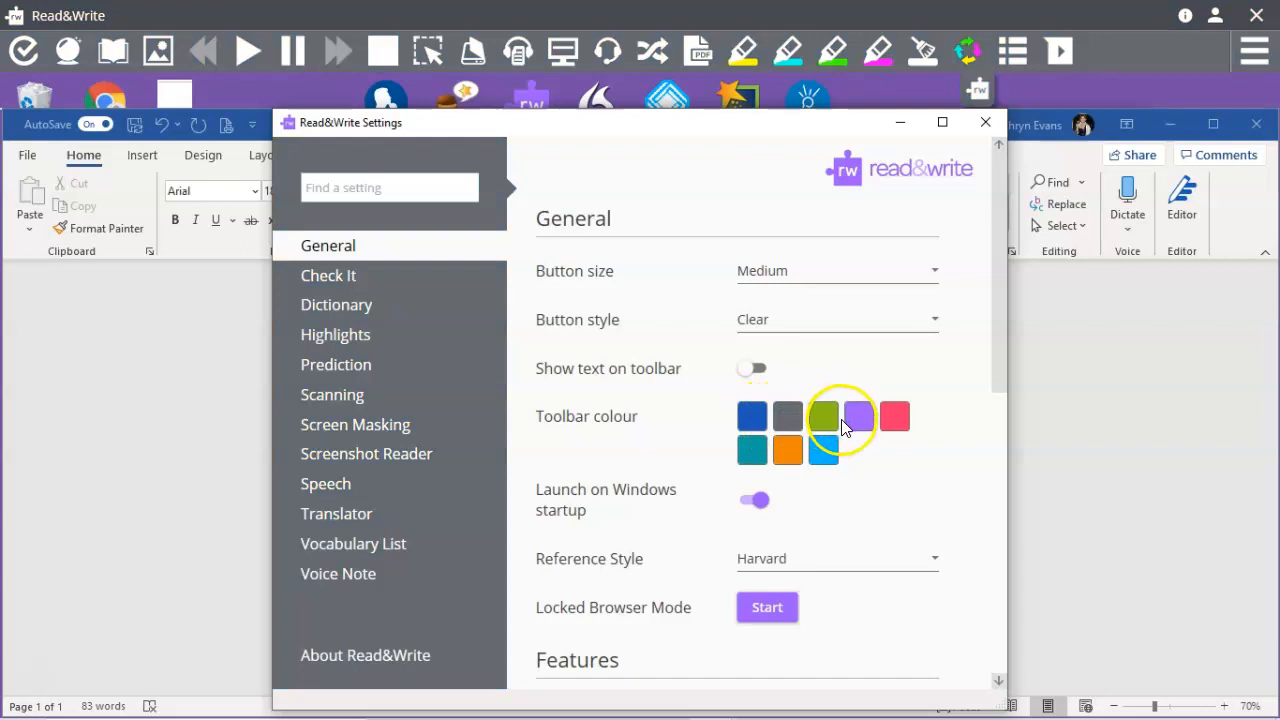
click(834, 420)
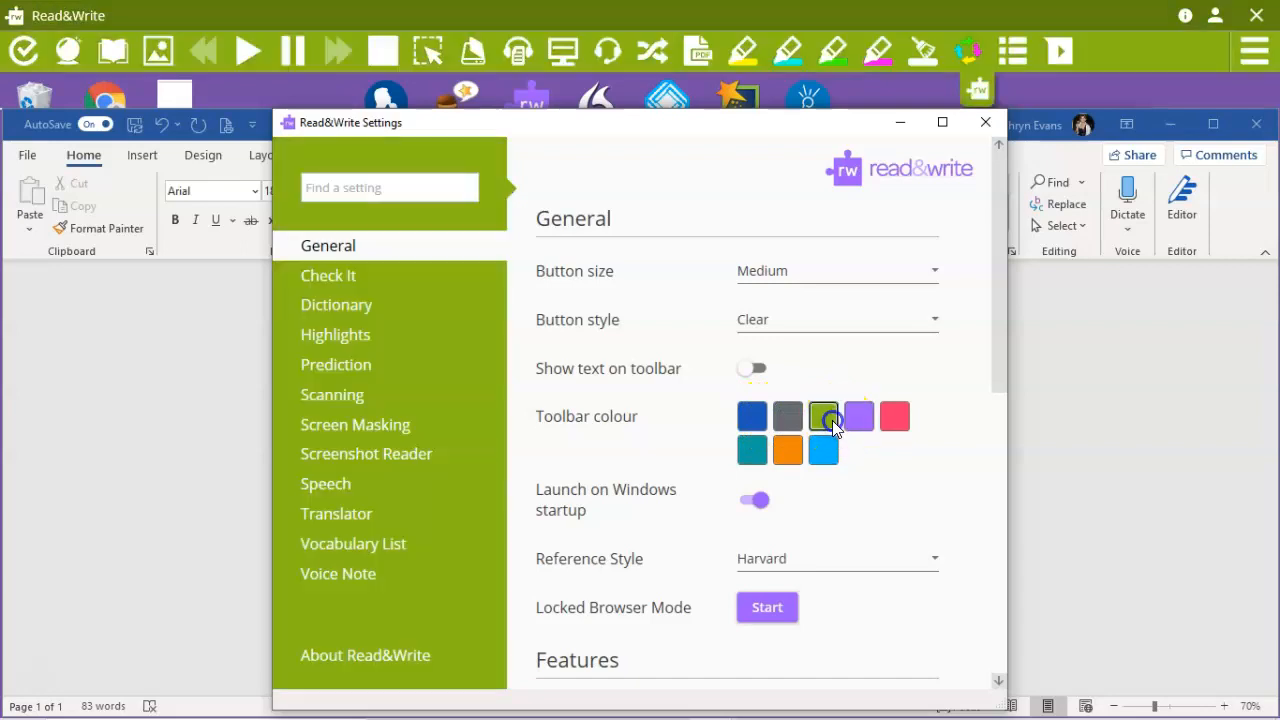
click(870, 413)
click(898, 418)
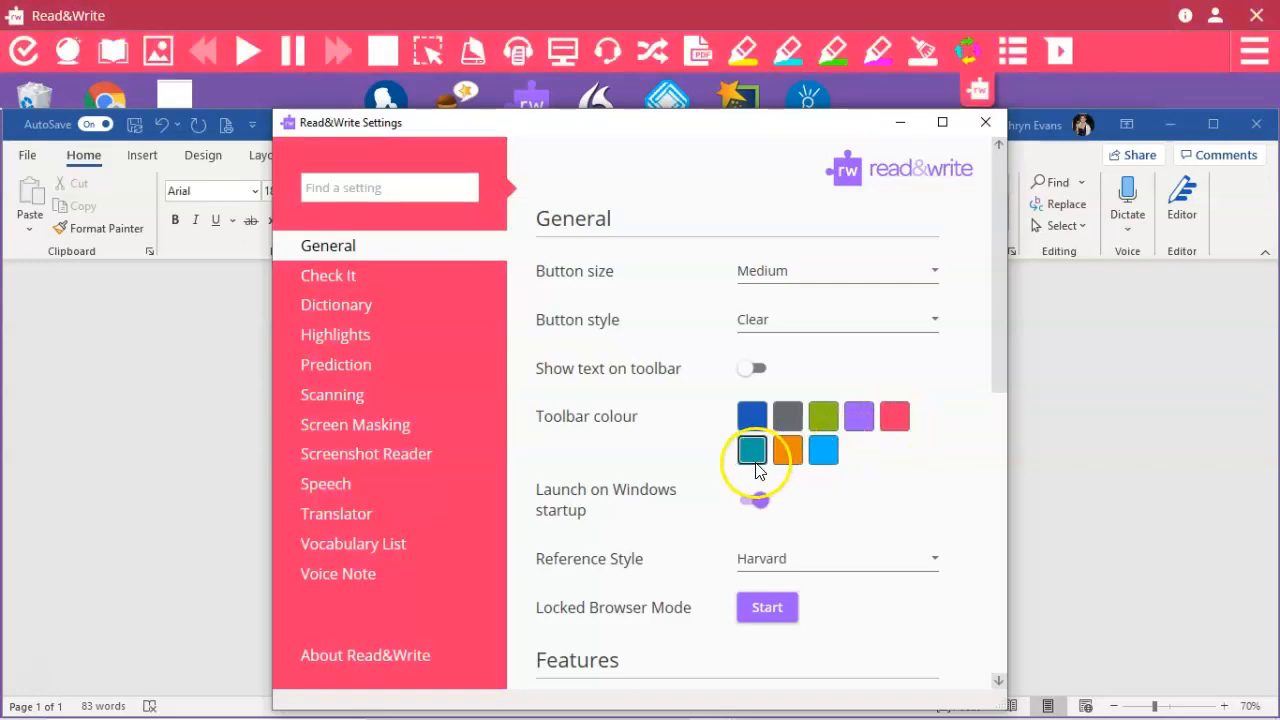
click(756, 415)
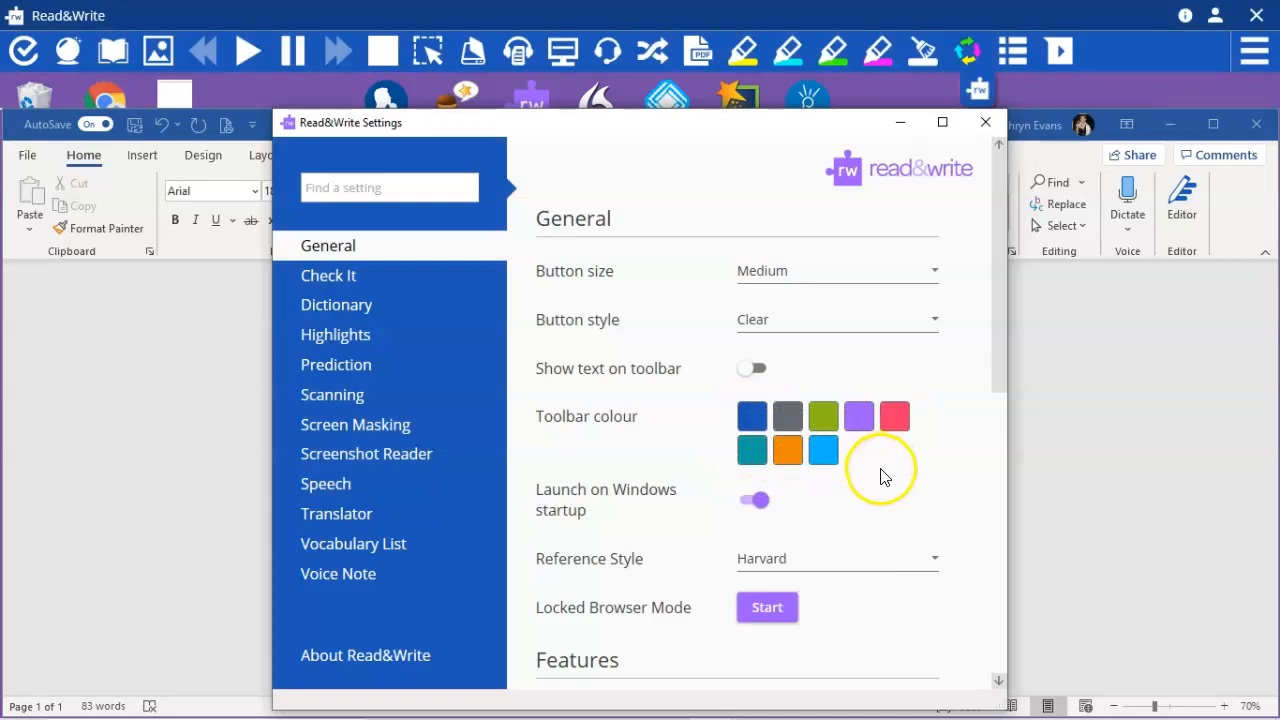
- Review the available reference styles and keep Harvard selected
click(934, 558)
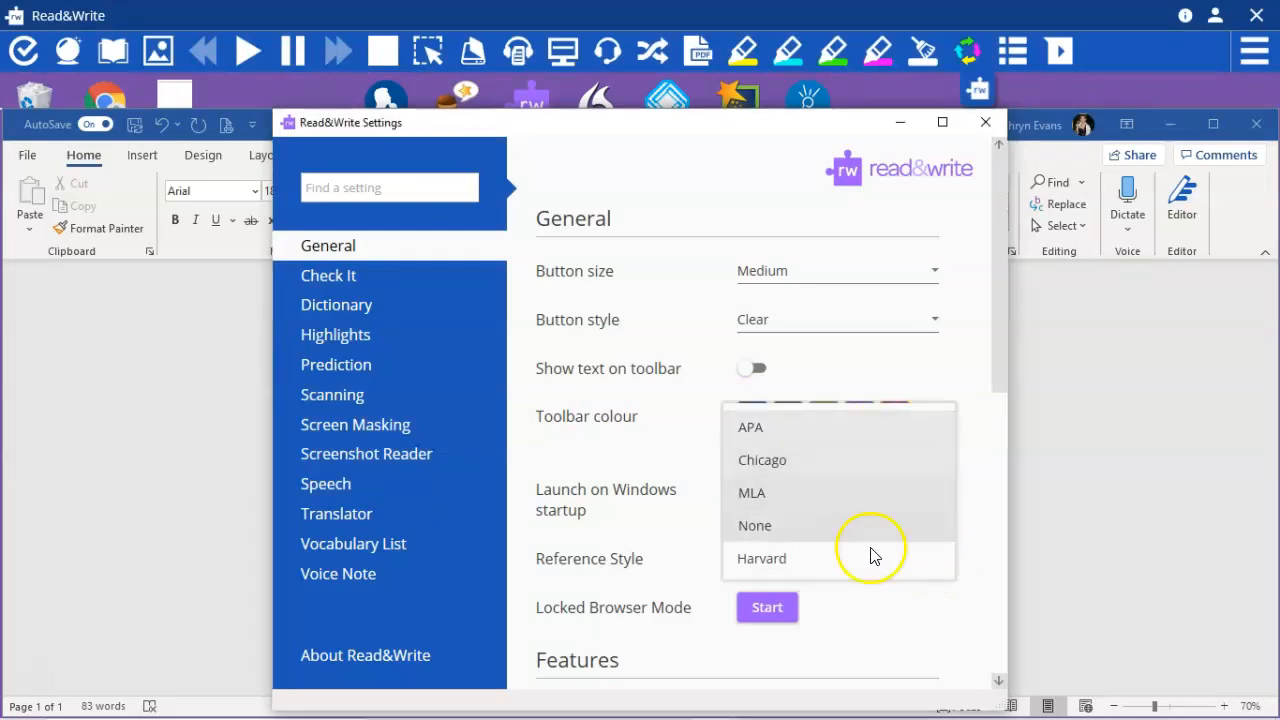
click(750, 560)
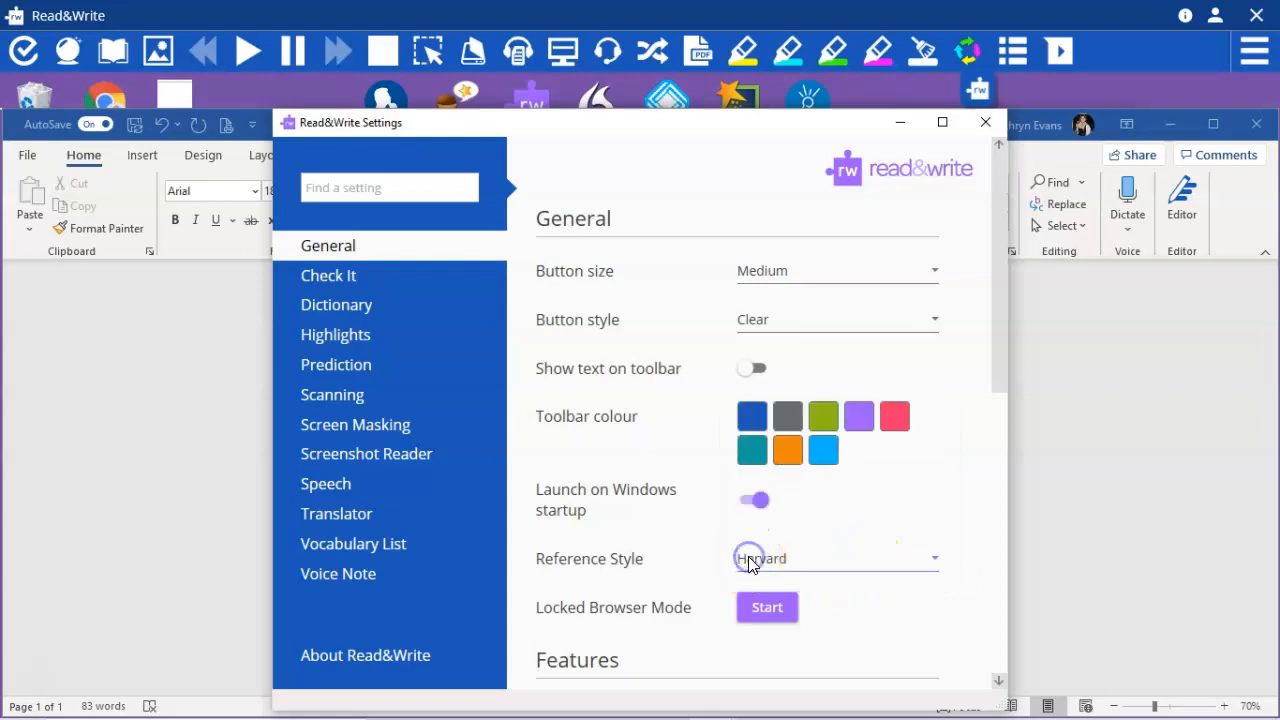
- Try removing the Check It feature from the toolbar in the General settings
scroll(900, 634, down, 4)
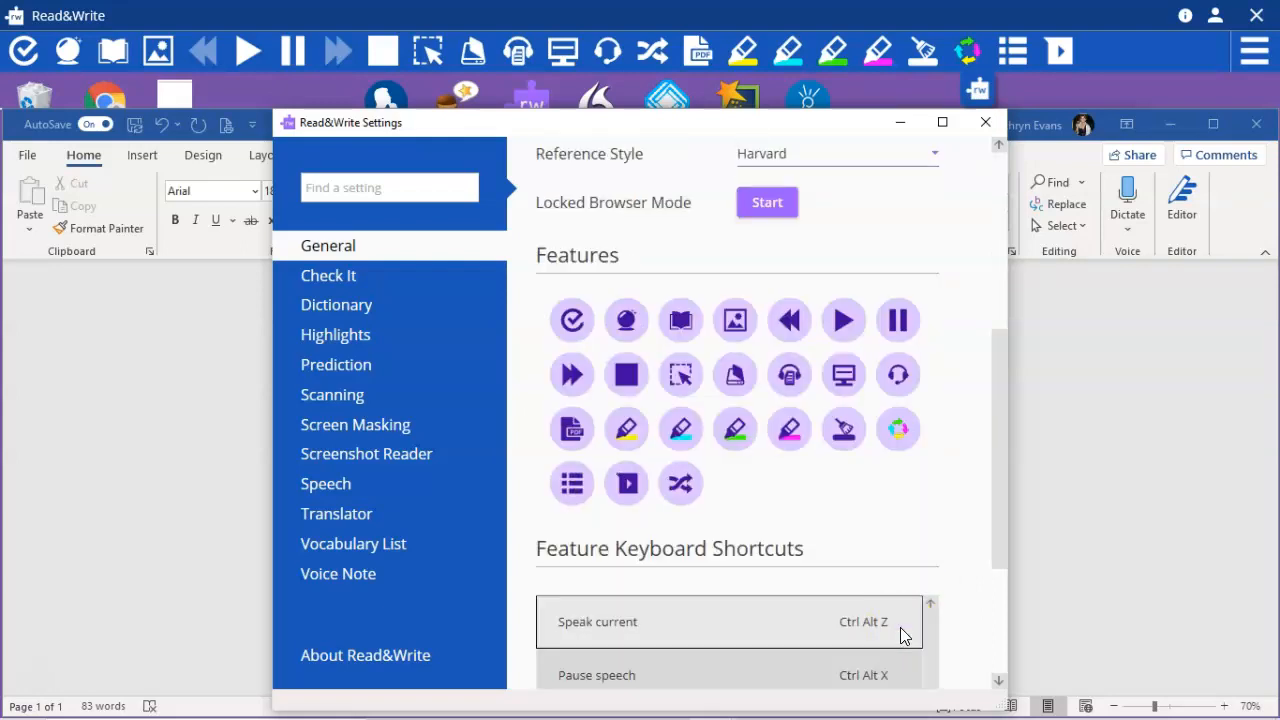
click(766, 204)
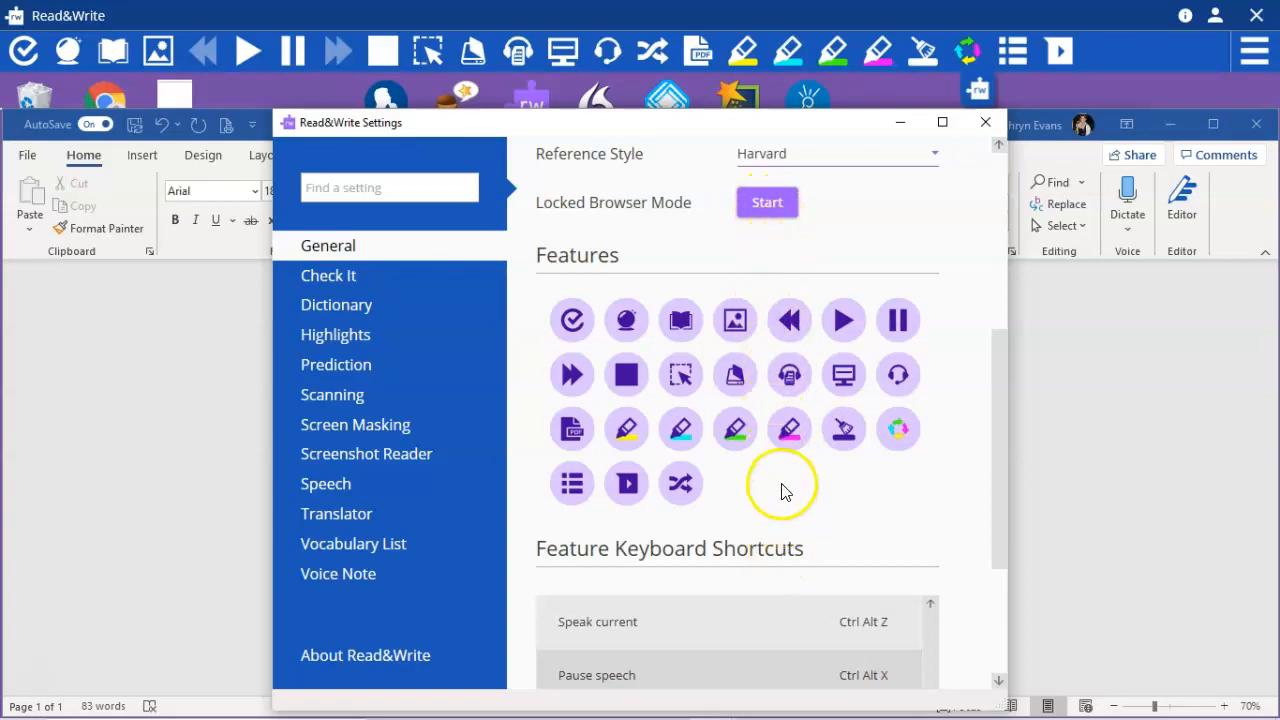
click(572, 320)
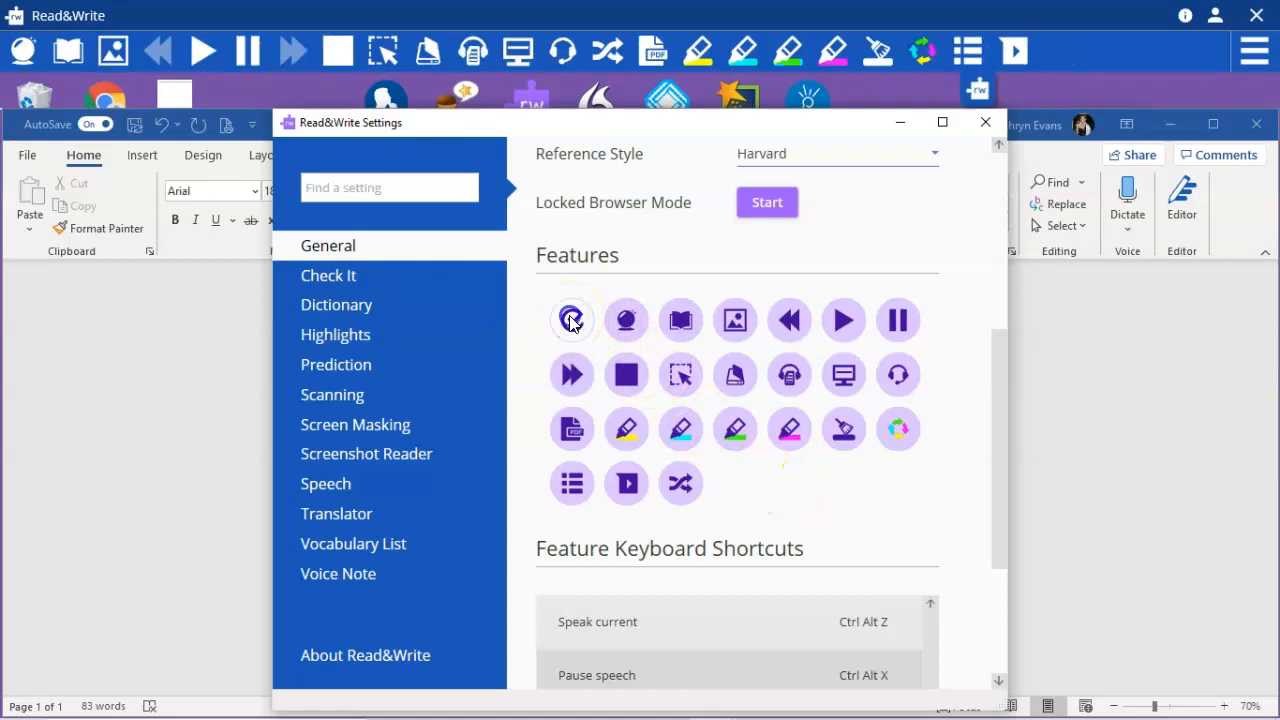
- Look through the feature keyboard shortcuts in the General settings
scroll(830, 495, down, 3)
scroll(830, 495, up, 2)
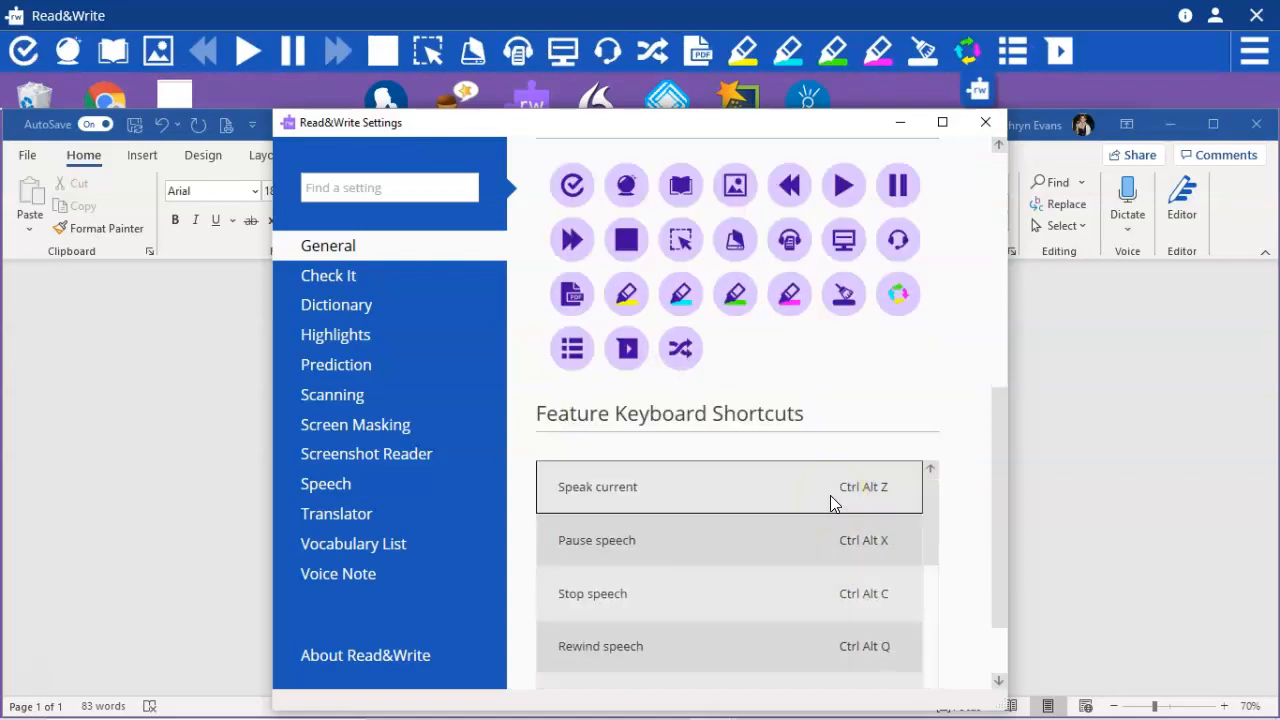
mouse_move(931, 495)
mouse_down()
mouse_move(928, 614)
mouse_move(933, 474)
mouse_up()
scroll(672, 486, up, 5)
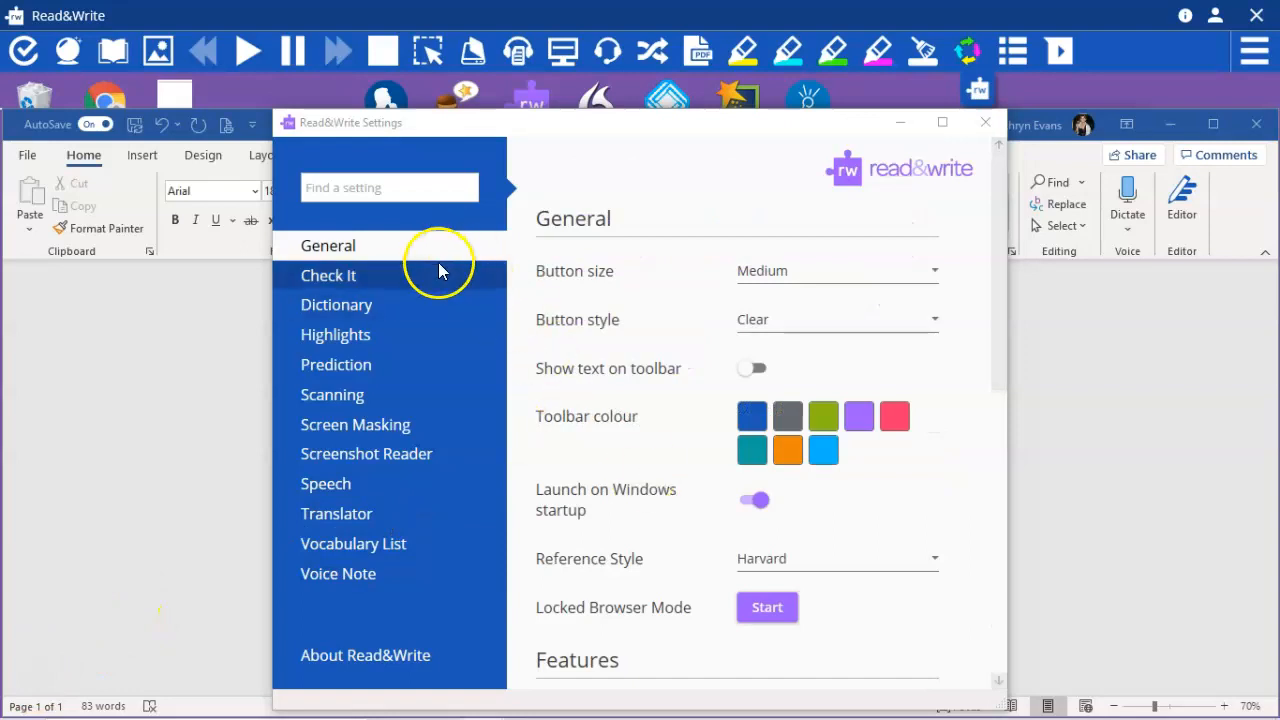
- Turn on Check It underlines in Microsoft Word in the Check It settings
click(402, 285)
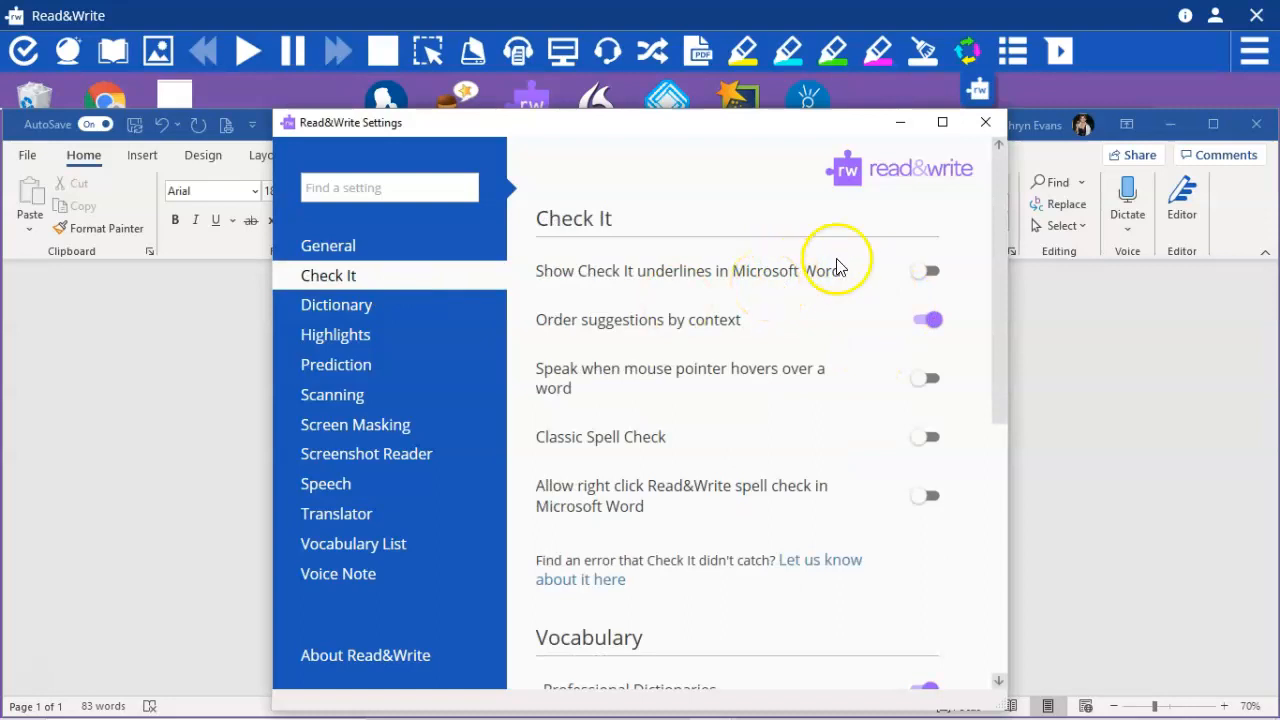
click(931, 271)
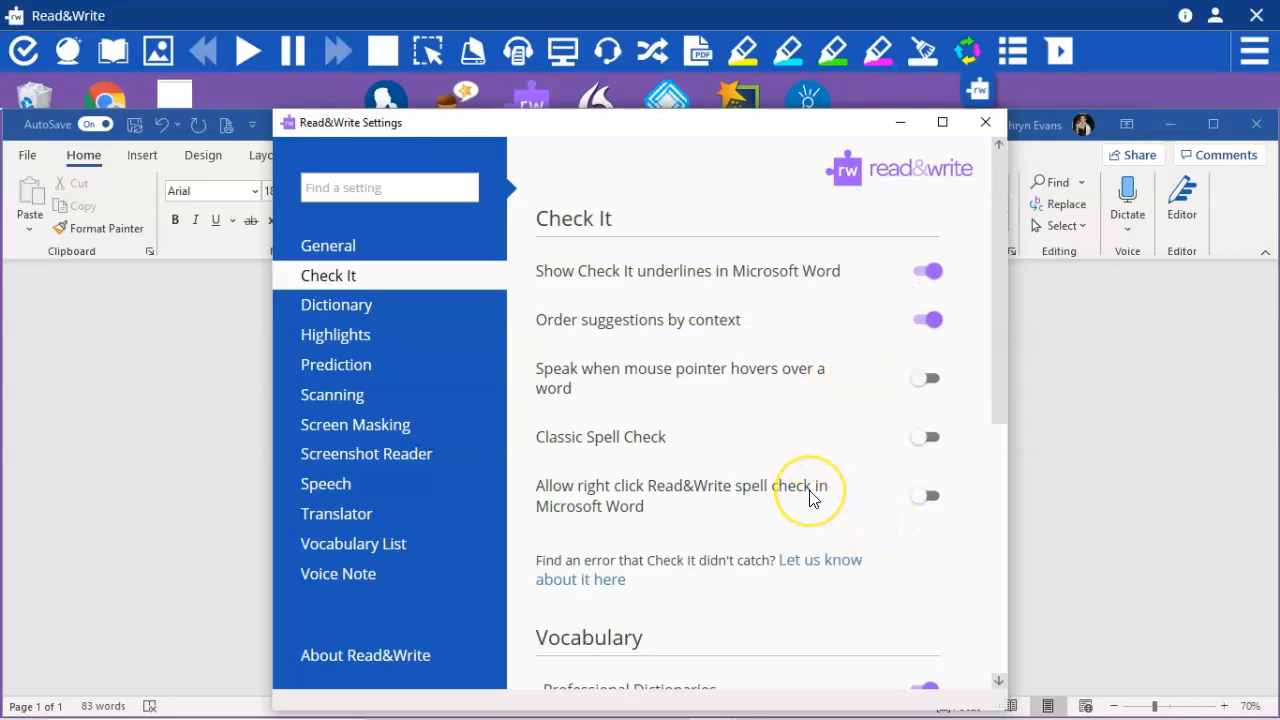
- Review the Check It vocabulary list, professional dictionaries and spelling custom words section
scroll(812, 498, down, 3)
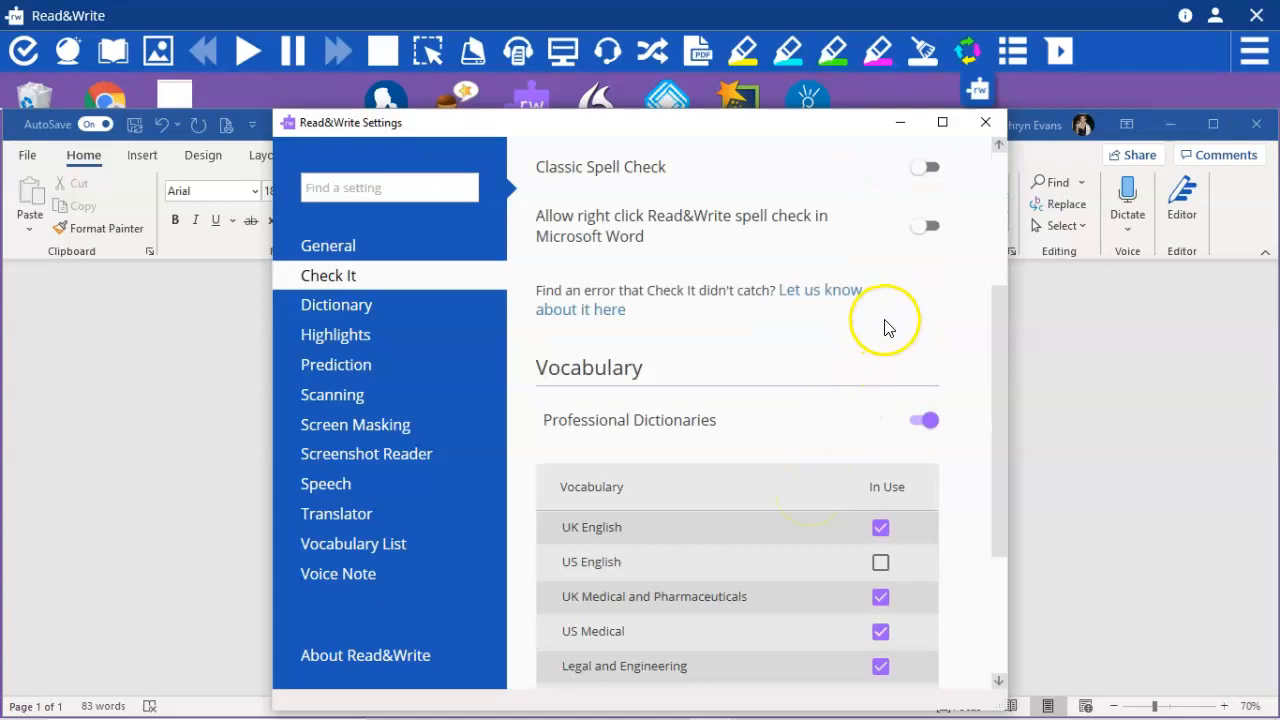
scroll(884, 328, down, 2)
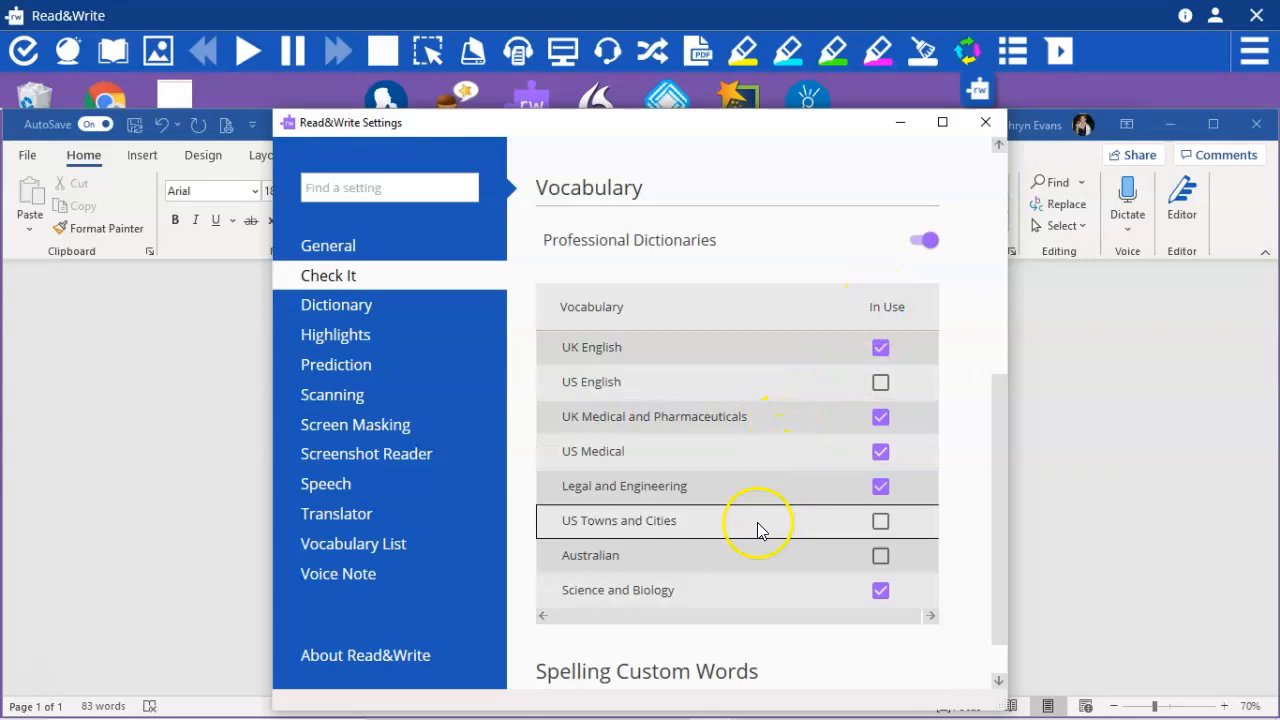
click(931, 616)
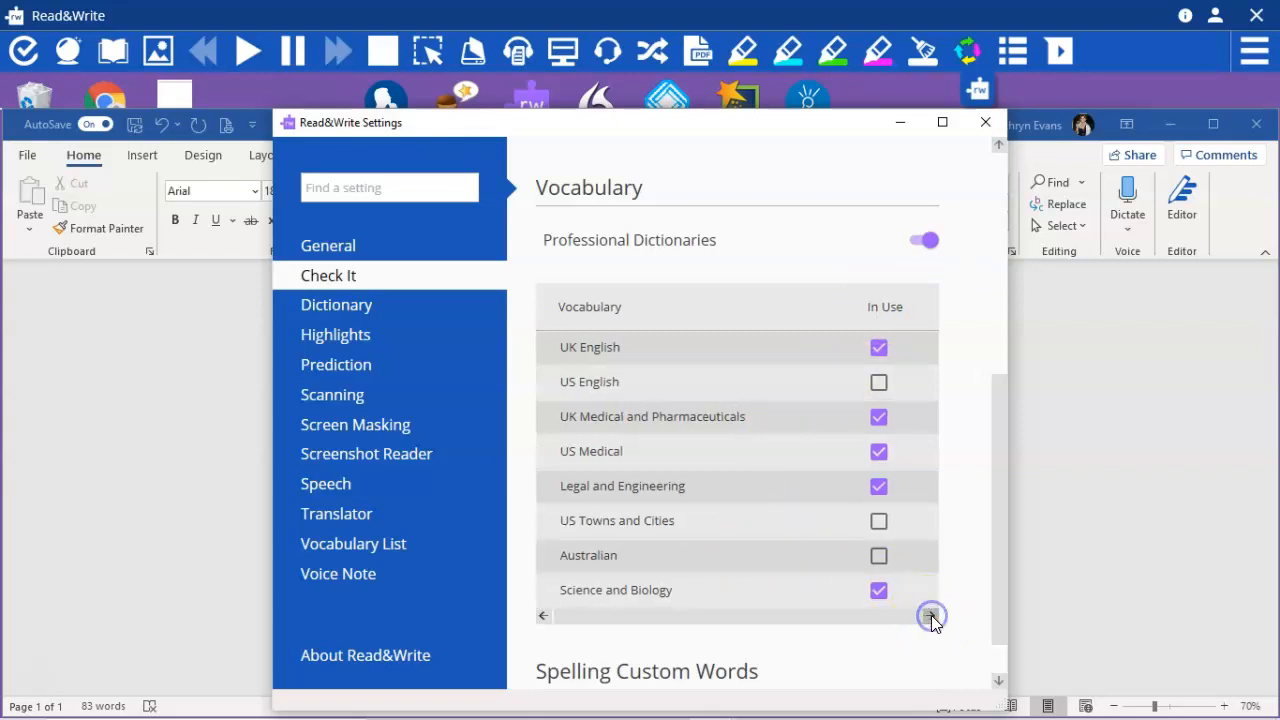
right_click(931, 616)
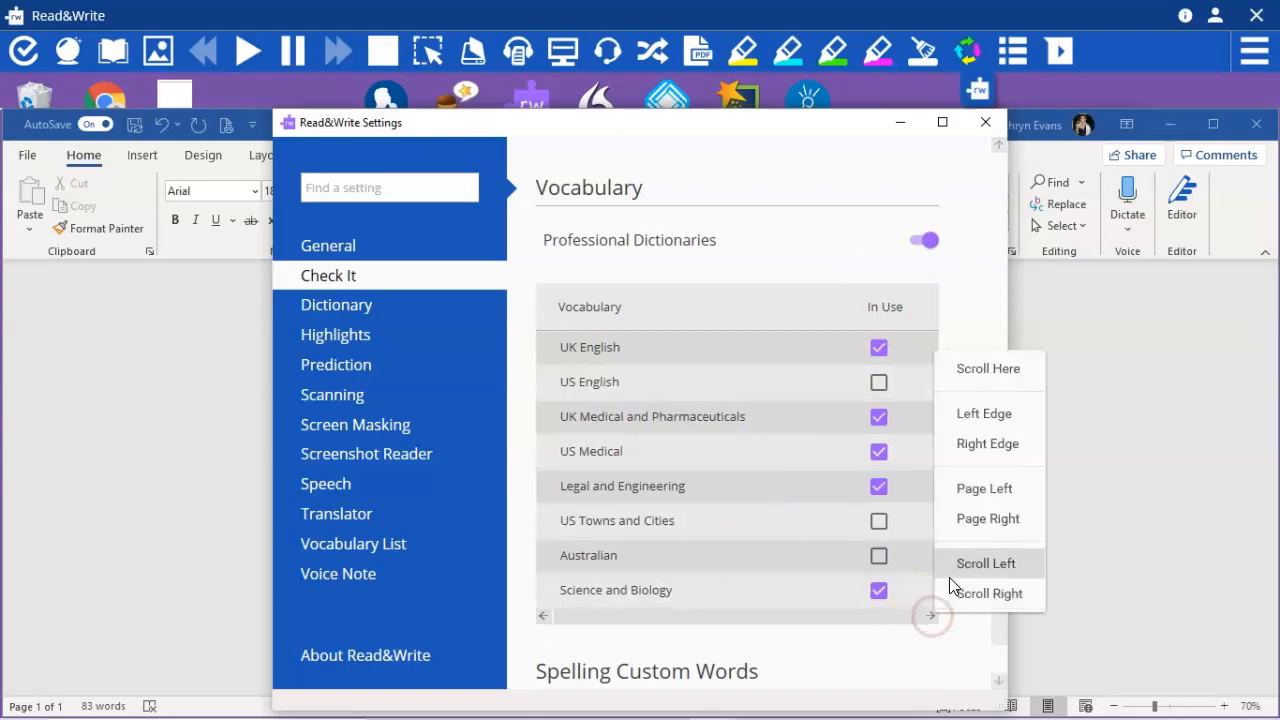
click(853, 650)
scroll(853, 650, down, 1)
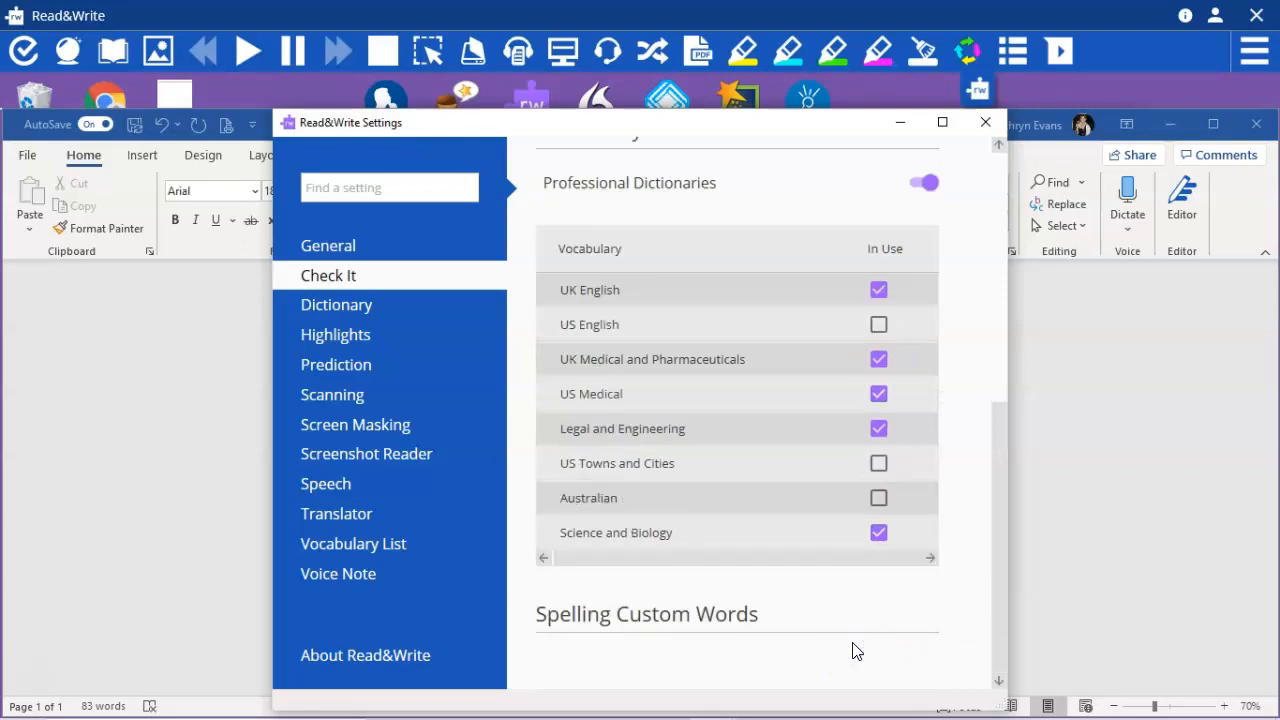
scroll(853, 650, up, 2)
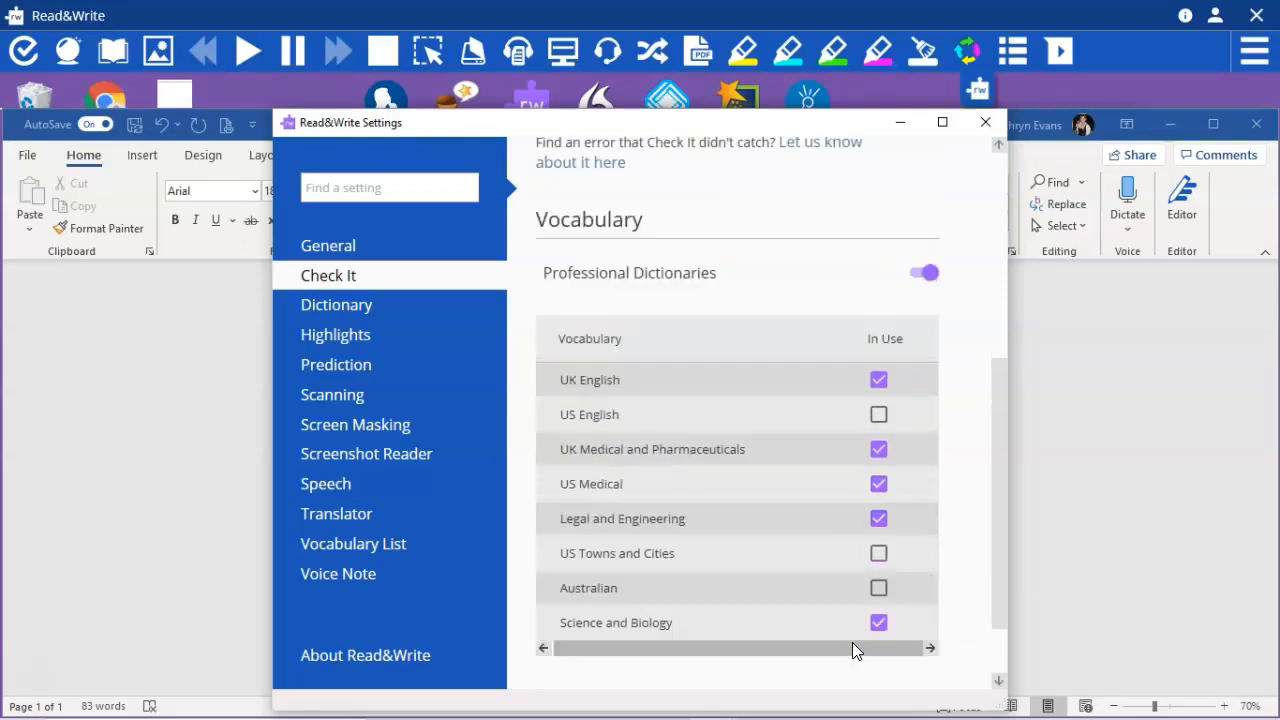
- Review the Dictionary settings and the options for ordering collected highlights, keeping the order by colour
click(366, 306)
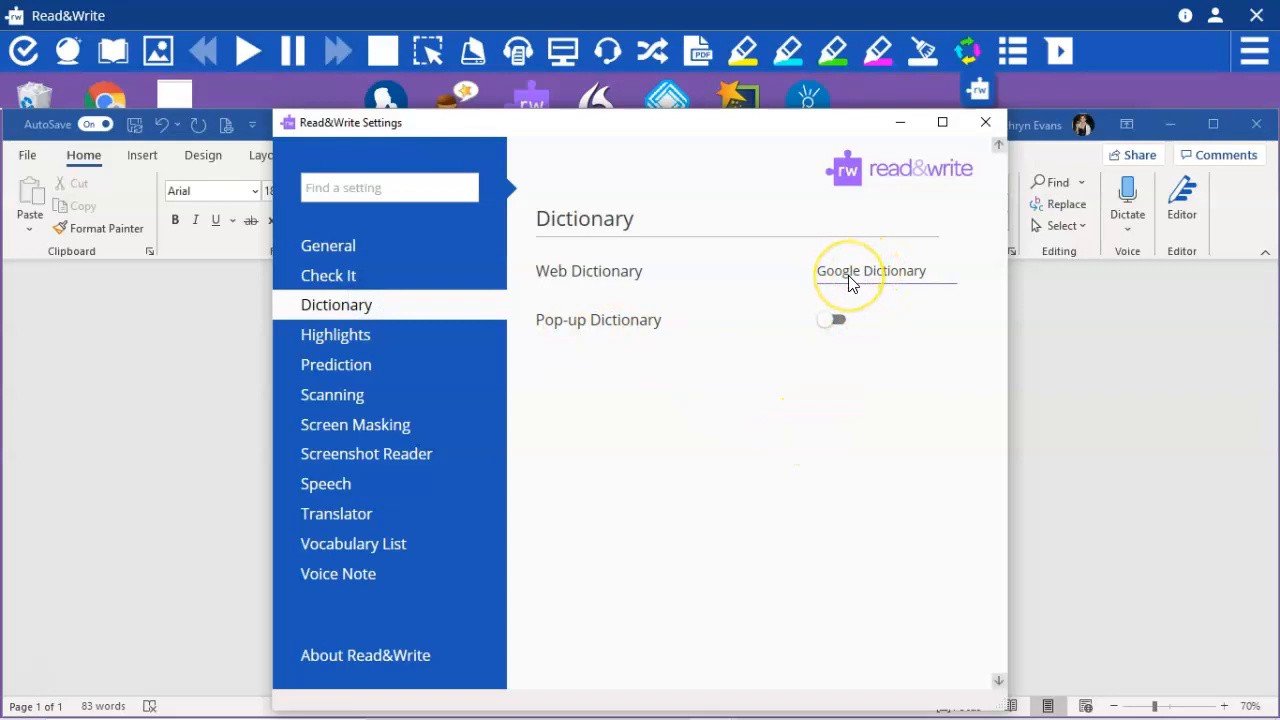
click(828, 320)
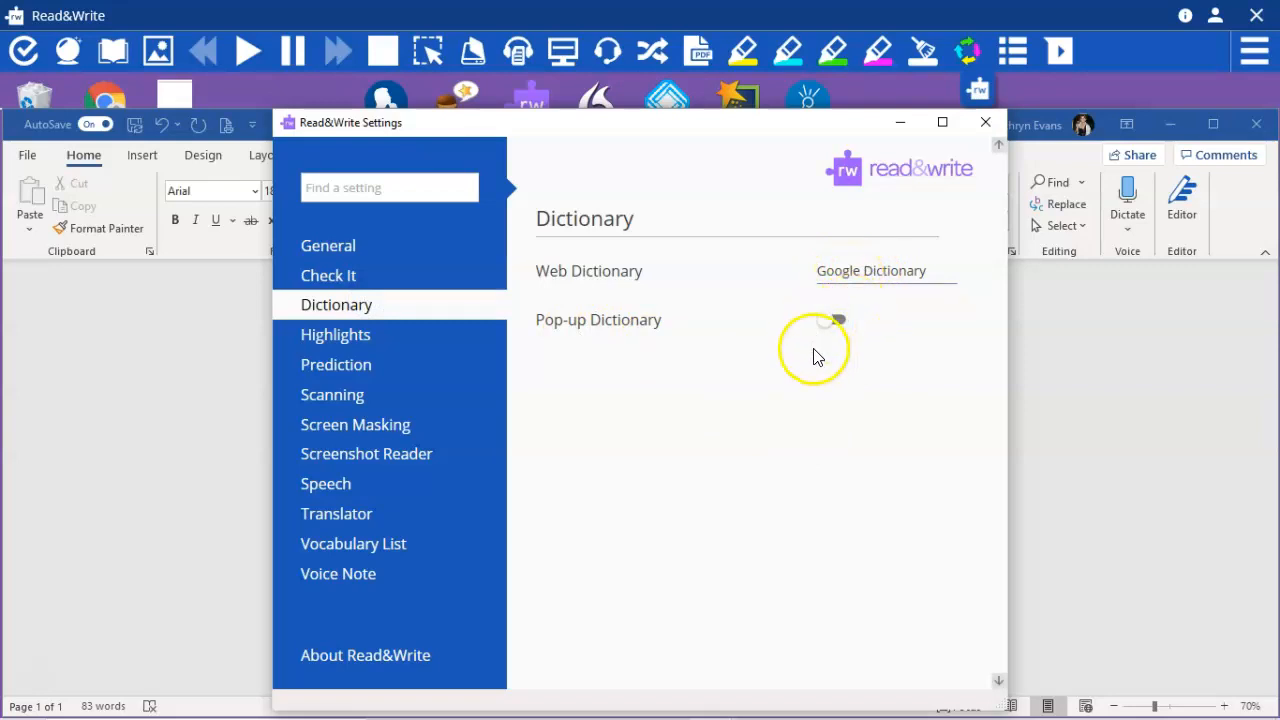
click(389, 337)
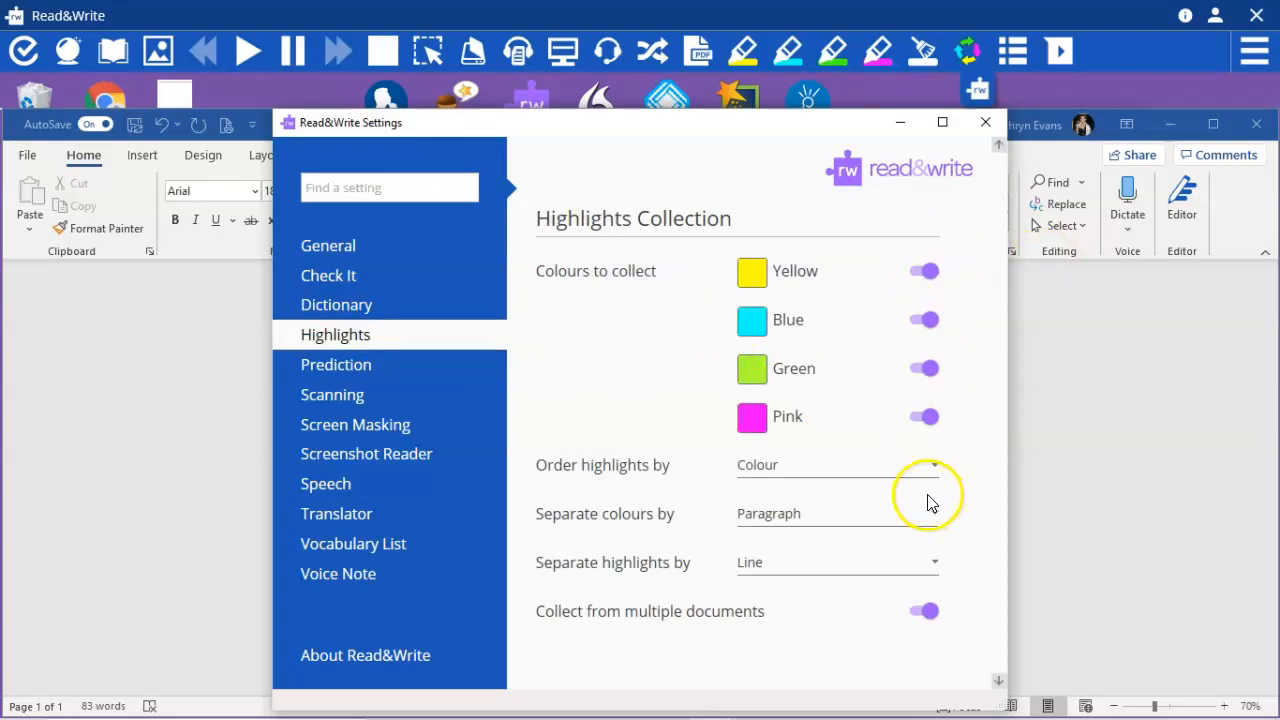
click(928, 468)
click(930, 468)
click(927, 469)
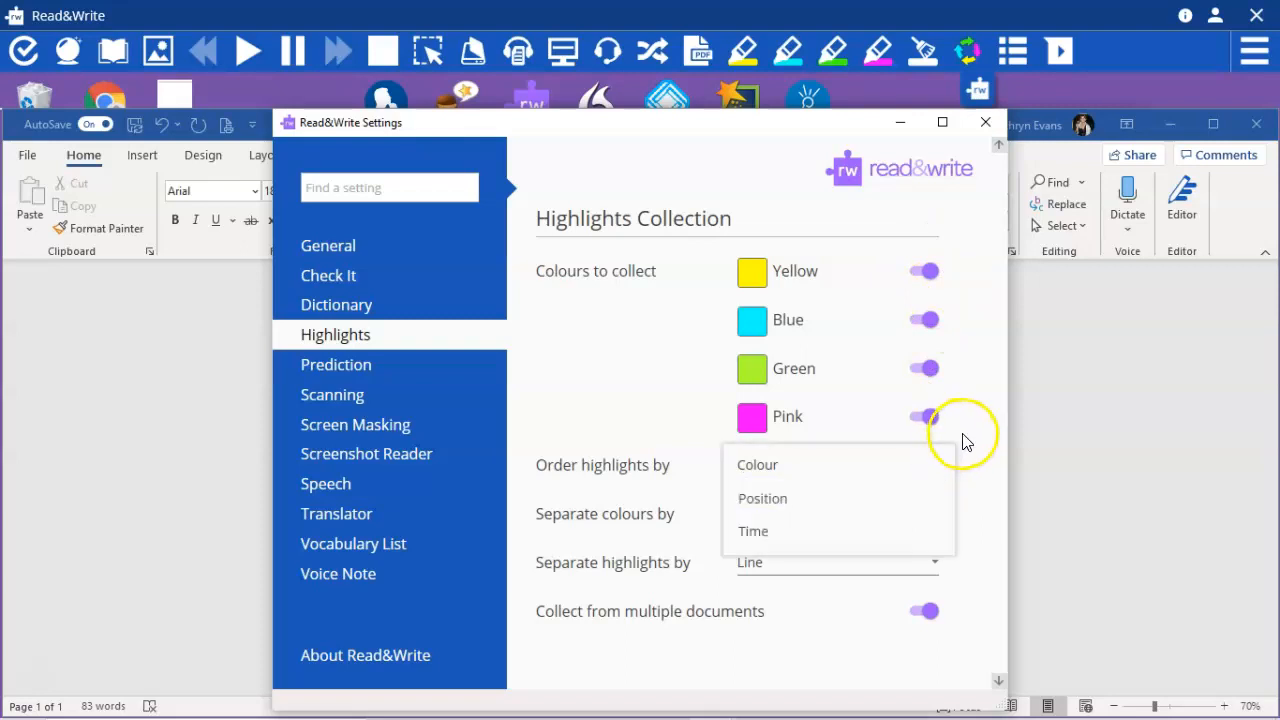
click(965, 440)
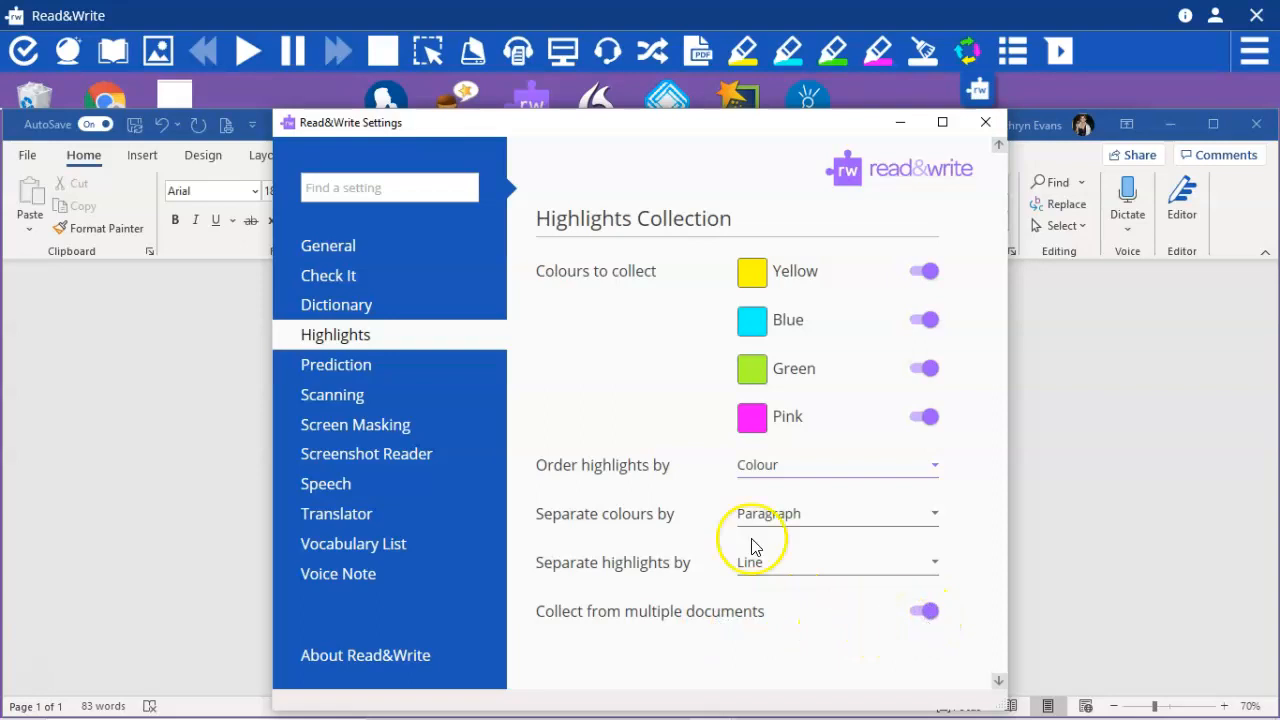
- Review the prediction window and speech settings, and open the word banks
click(388, 365)
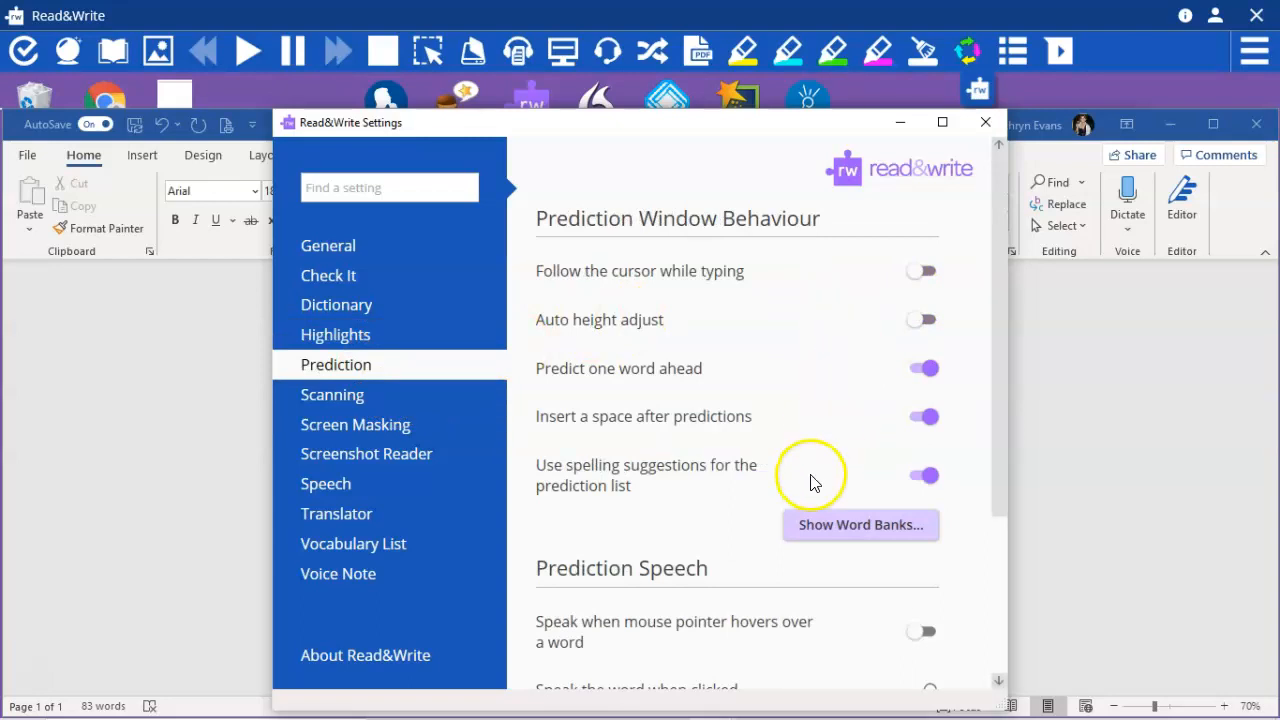
scroll(812, 483, down, 3)
scroll(812, 483, up, 3)
click(848, 533)
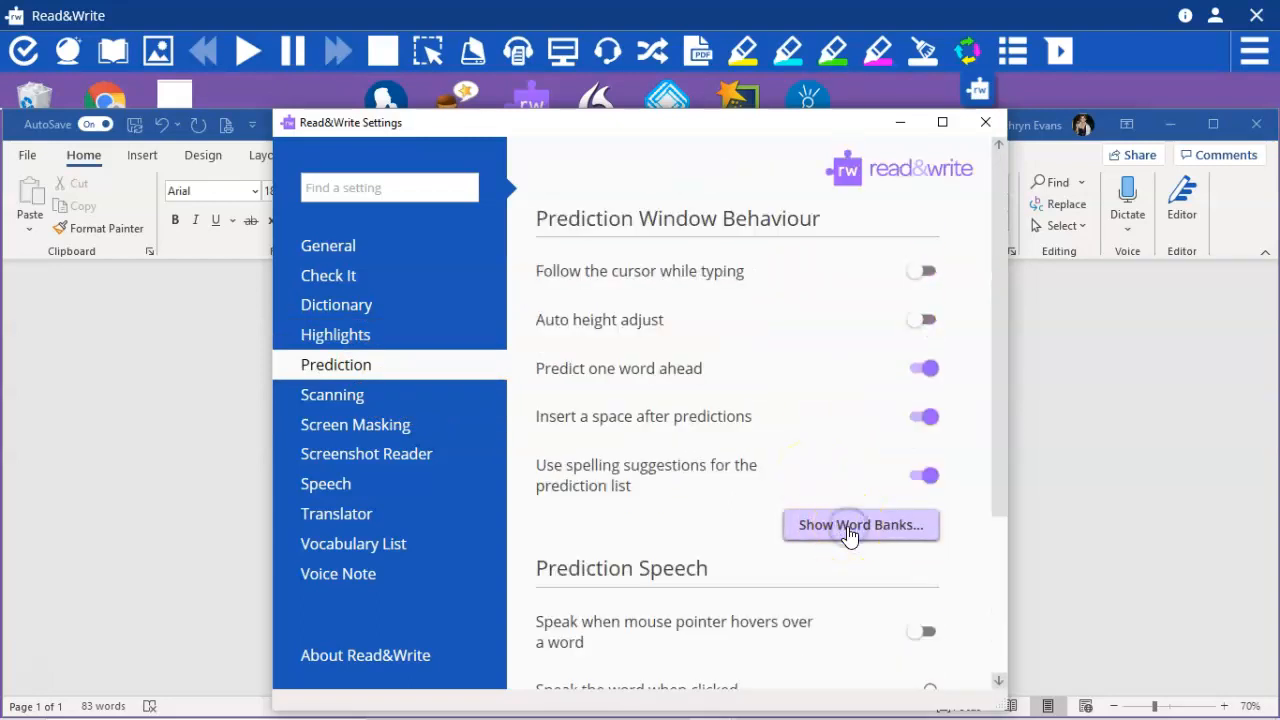
- Browse the prediction word banks, take the Basic Words (UK) bank out of use, and close the list
click(852, 530)
click(857, 530)
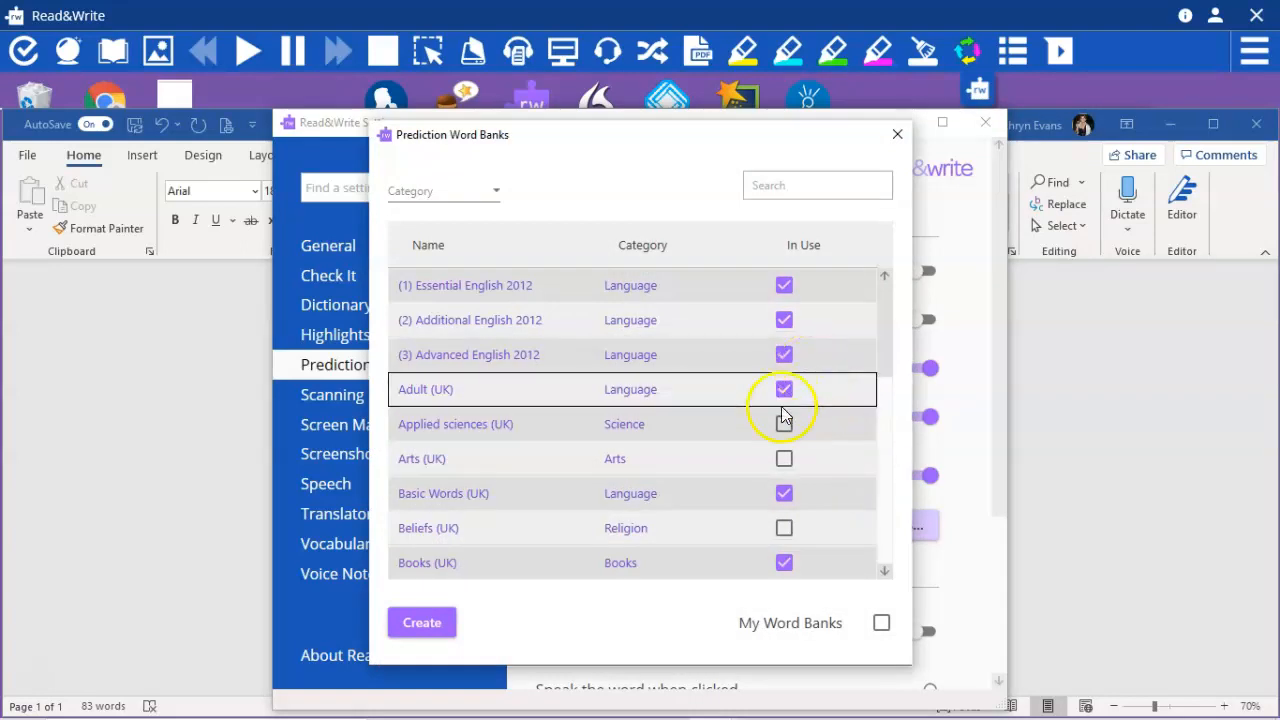
scroll(733, 500, down, 5)
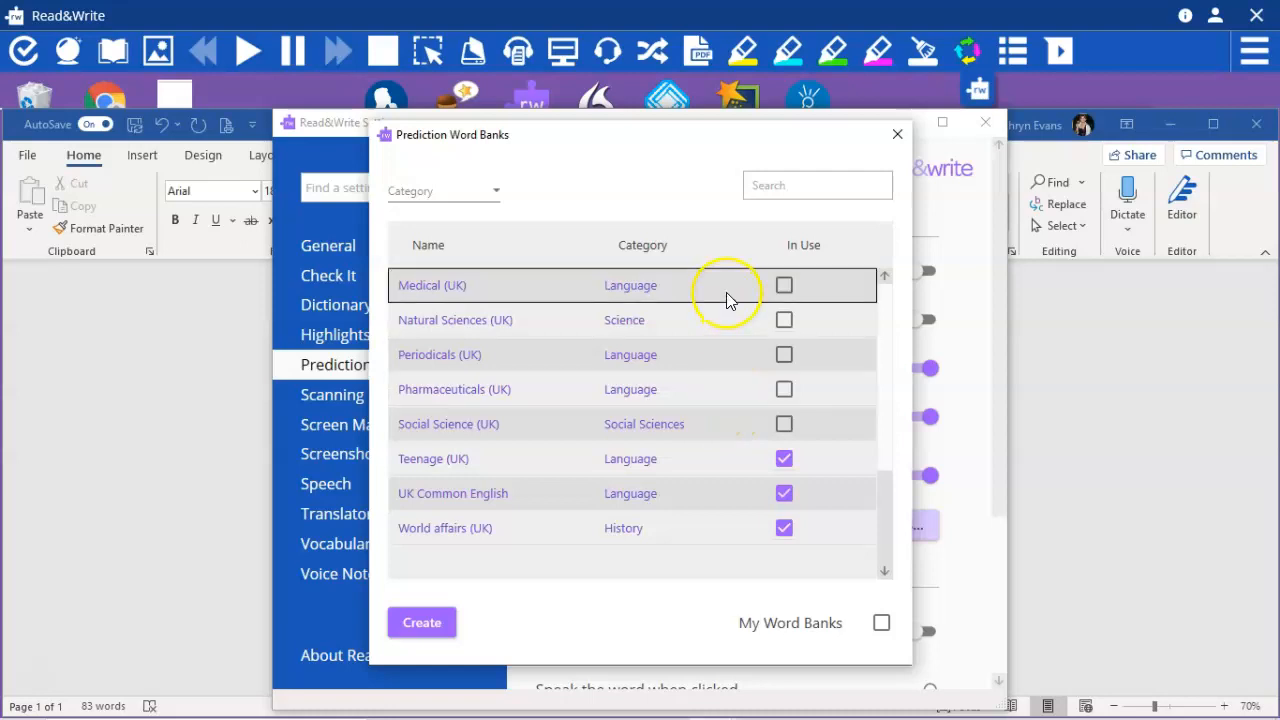
scroll(726, 300, up, 5)
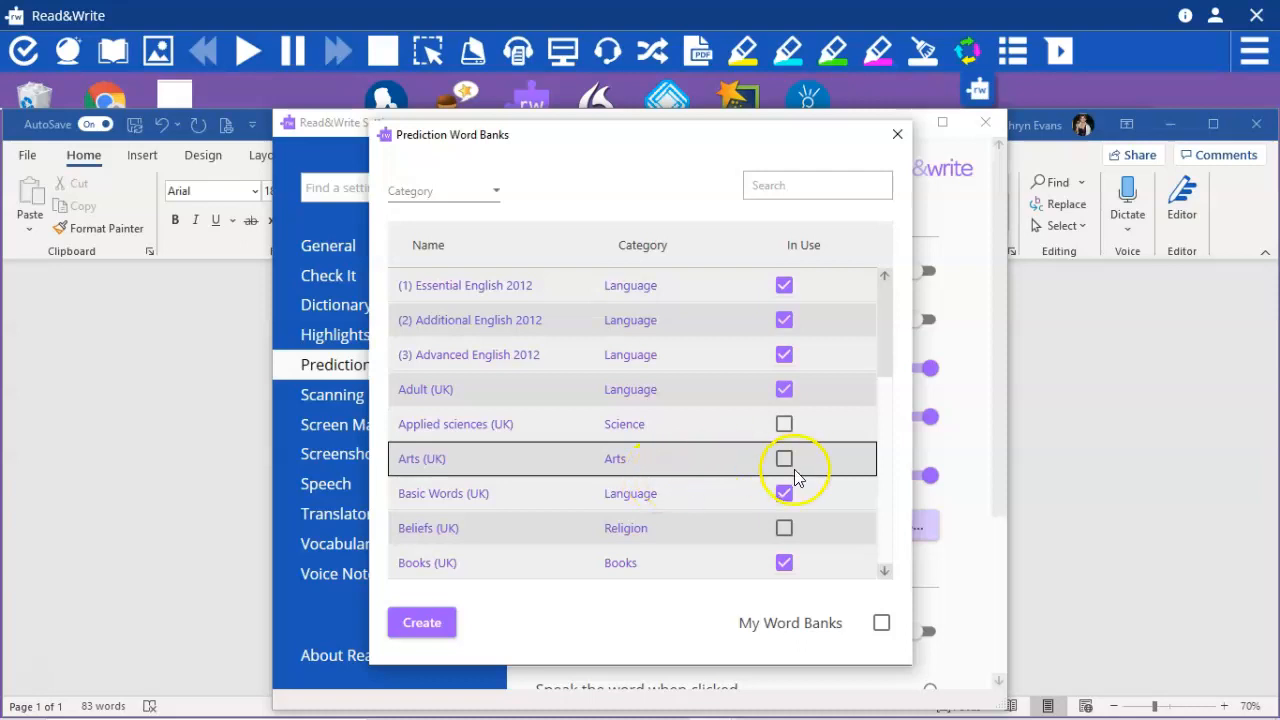
click(785, 500)
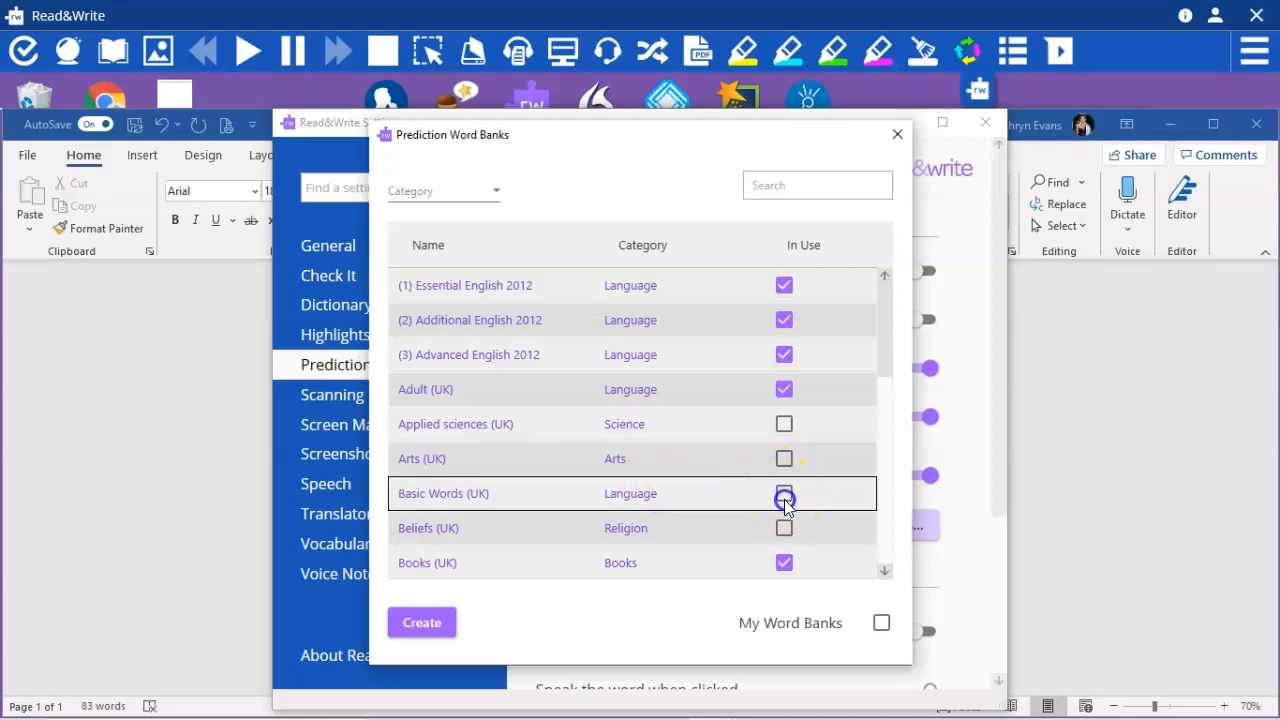
click(896, 138)
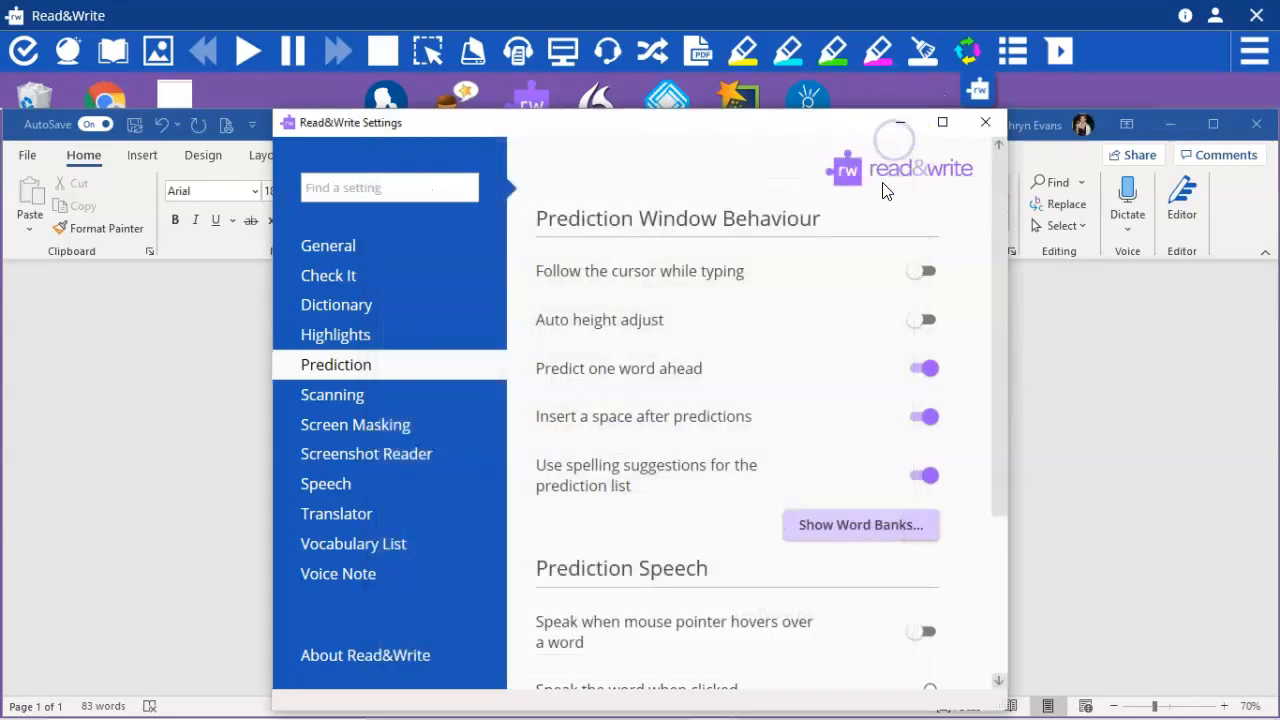
- Switch speaking on mouse pointer hover on and back off in the Prediction Speech settings
scroll(757, 515, down, 3)
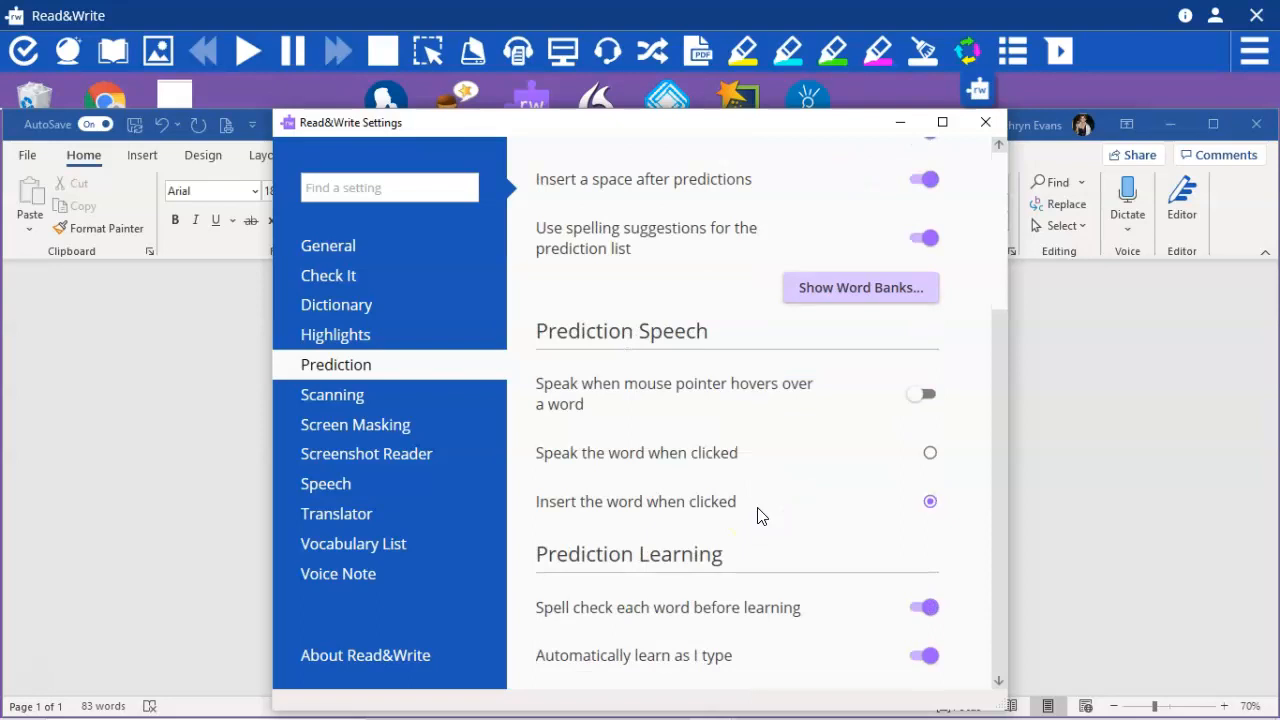
click(925, 394)
click(917, 394)
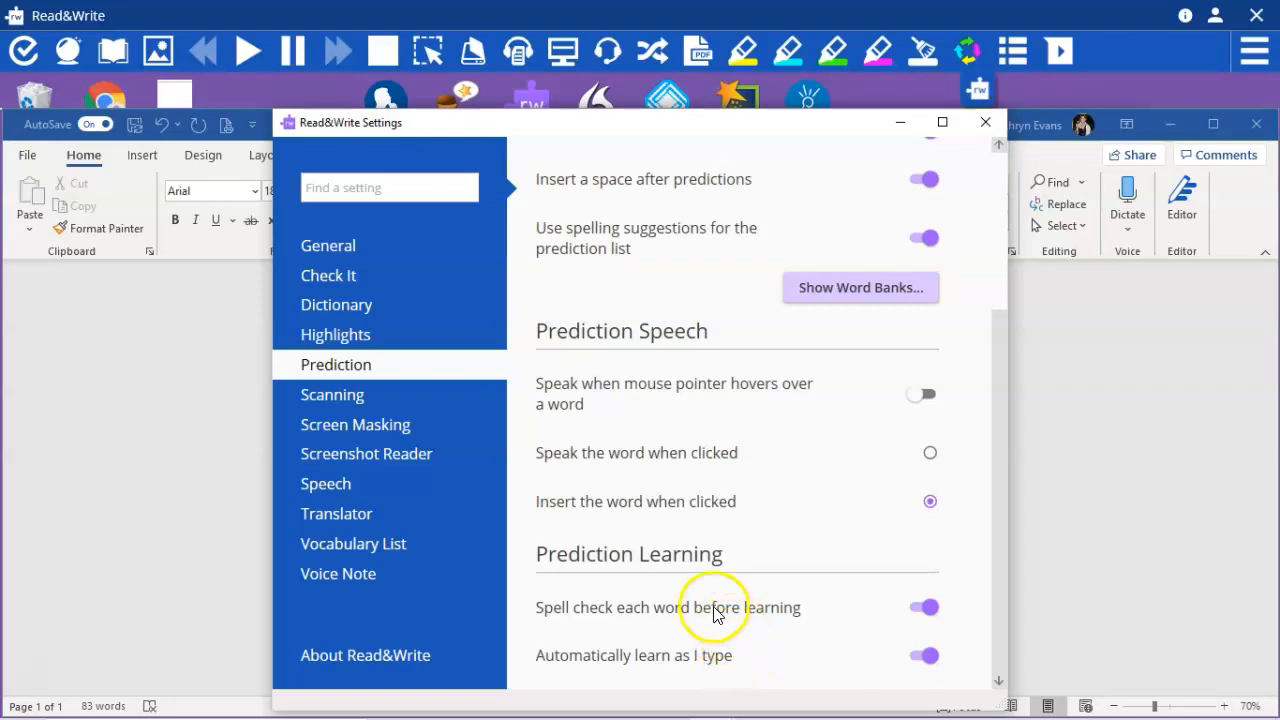
- Look through the Speech, General, Check It and Dictionary settings pages, and return to the Prediction settings
click(400, 484)
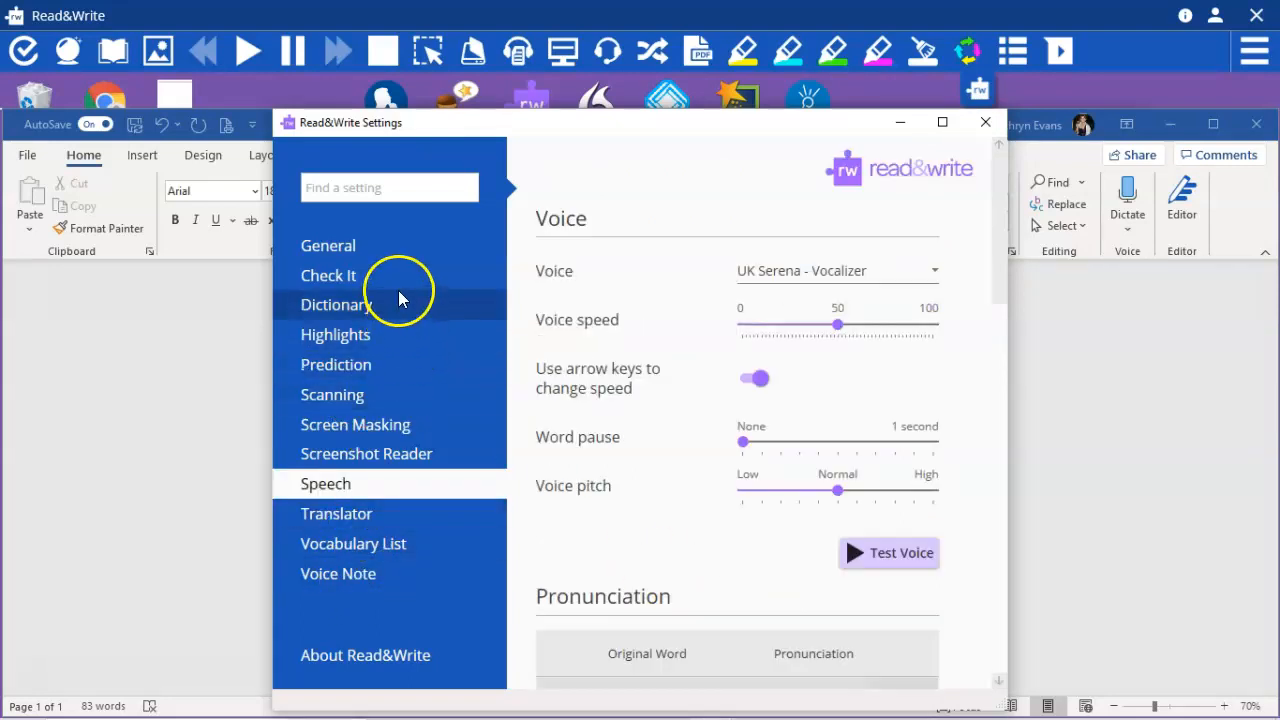
click(394, 260)
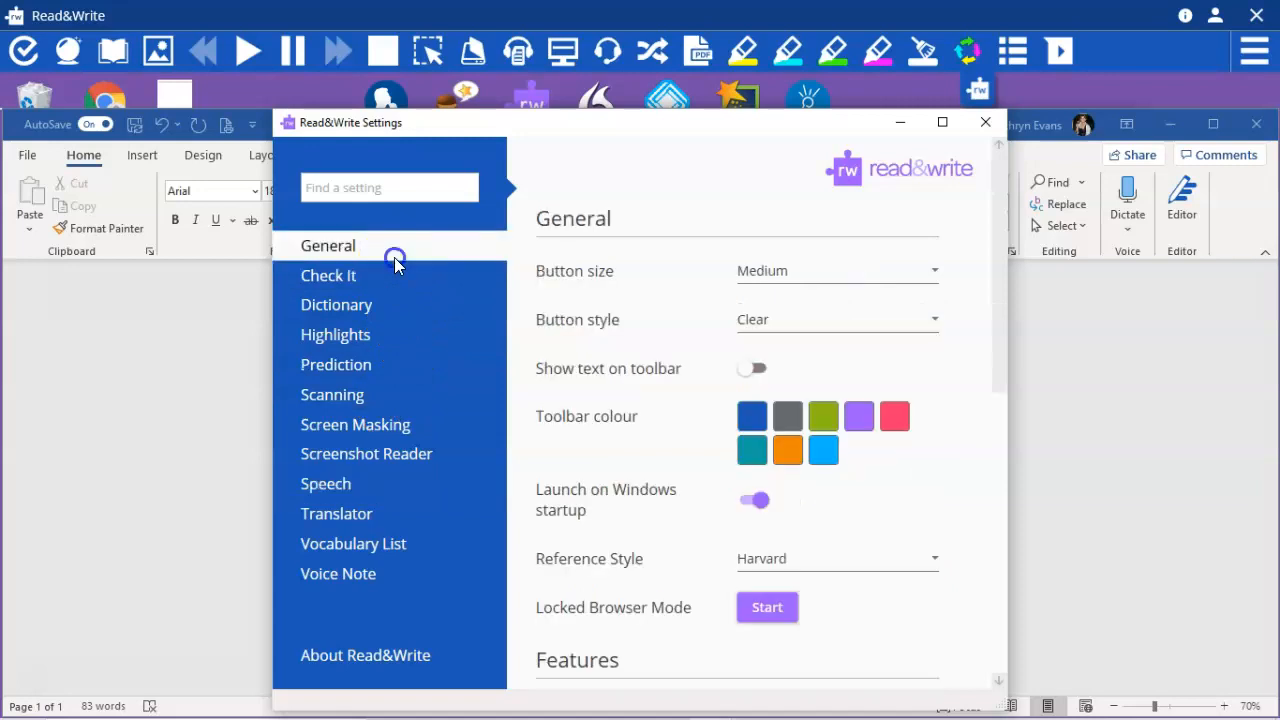
click(383, 287)
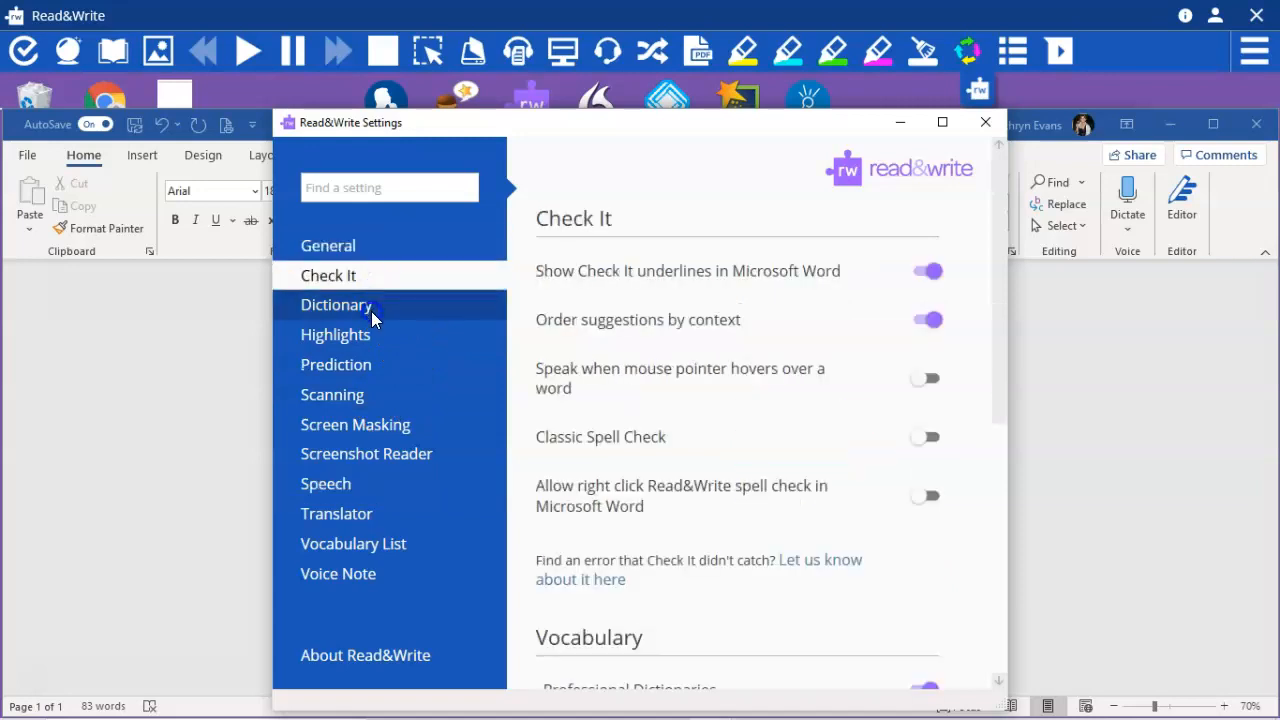
click(371, 309)
click(360, 364)
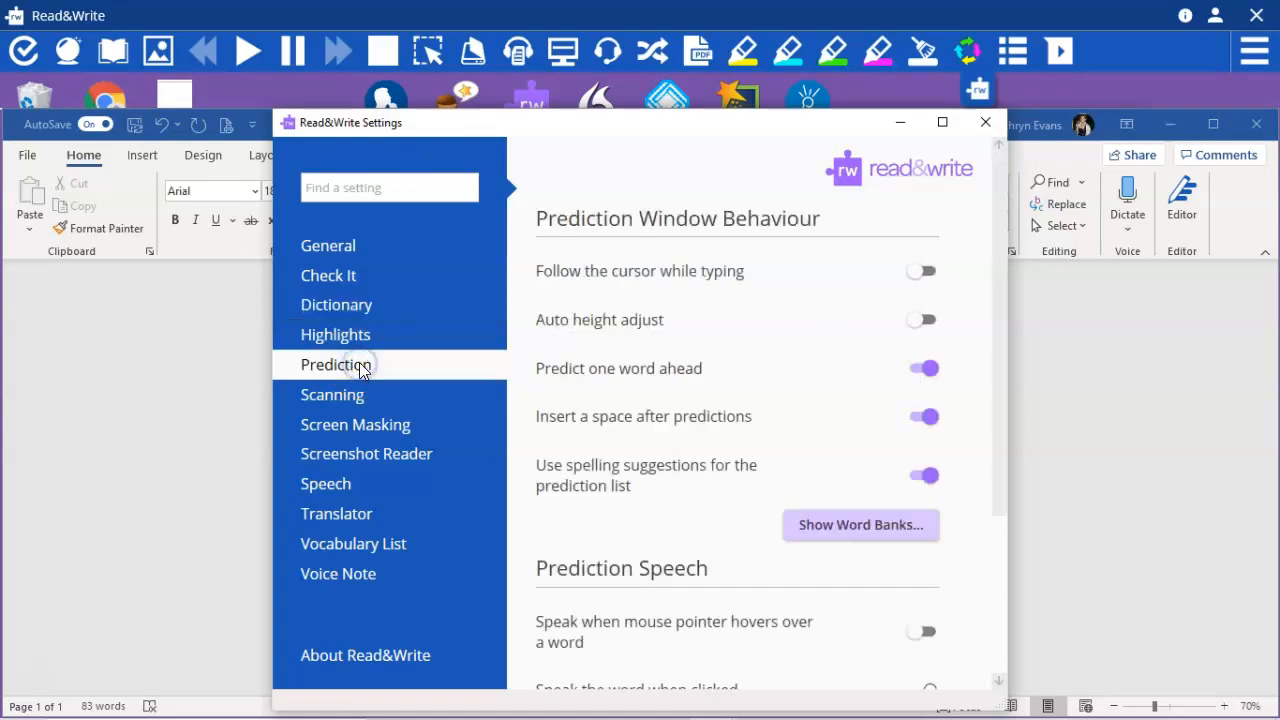